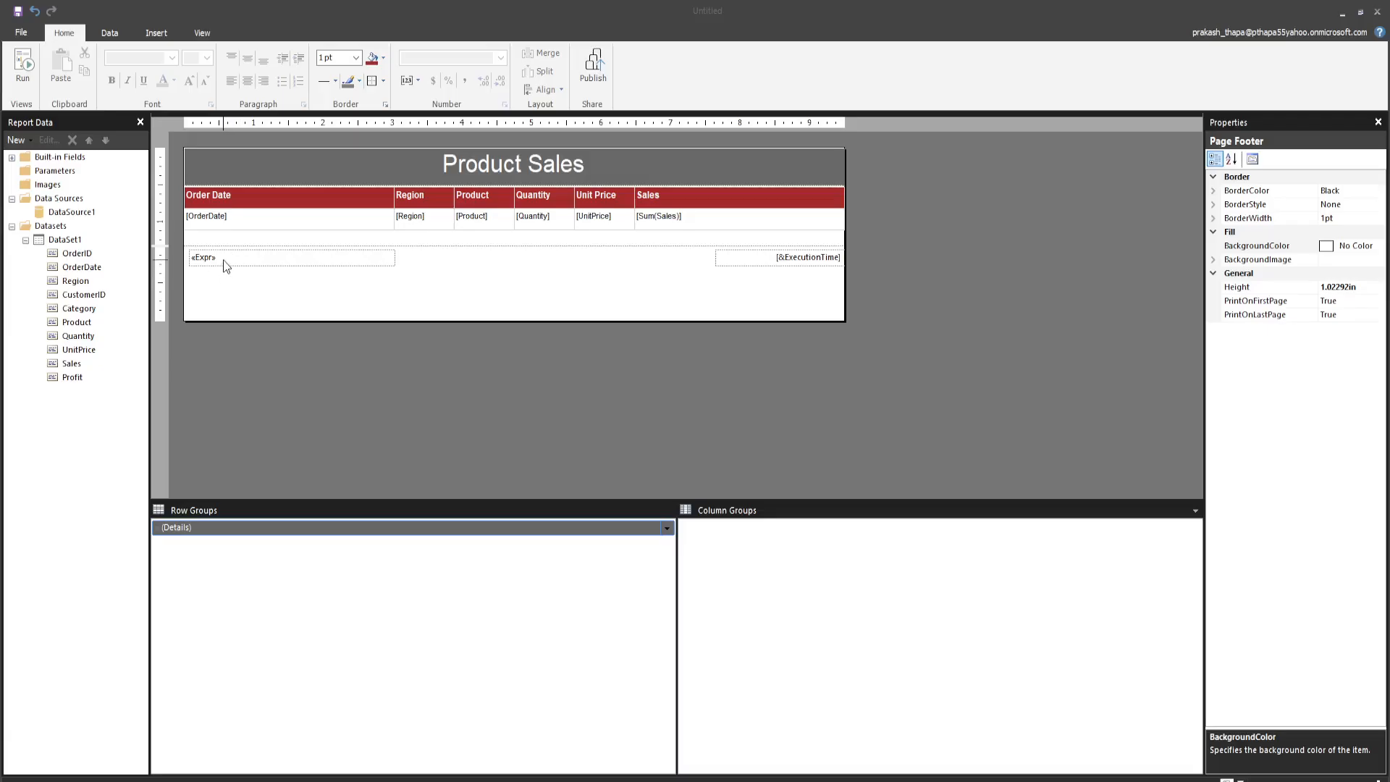
- Run the report and check the page-number footer on pages 1, 2 and the last page
click(23, 67)
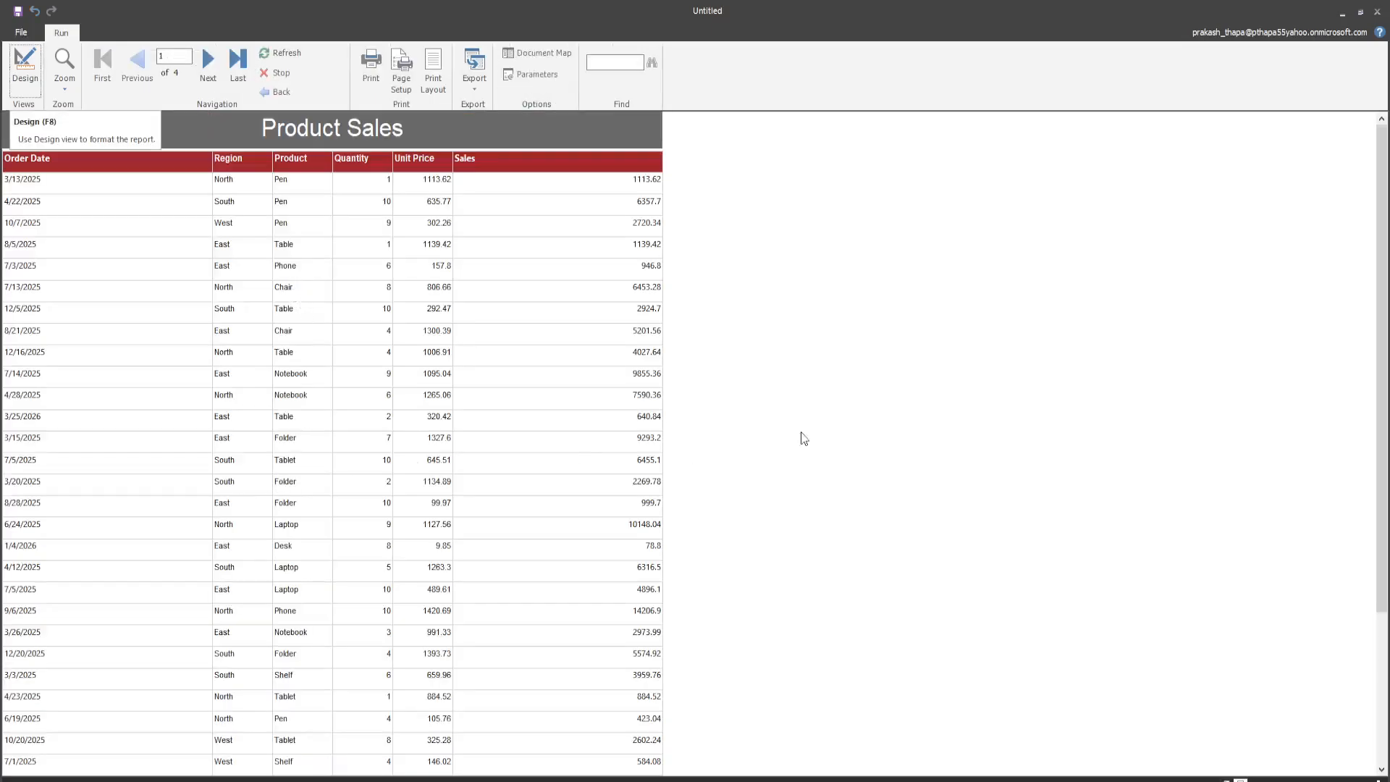
drag(1378, 243, 1382, 389)
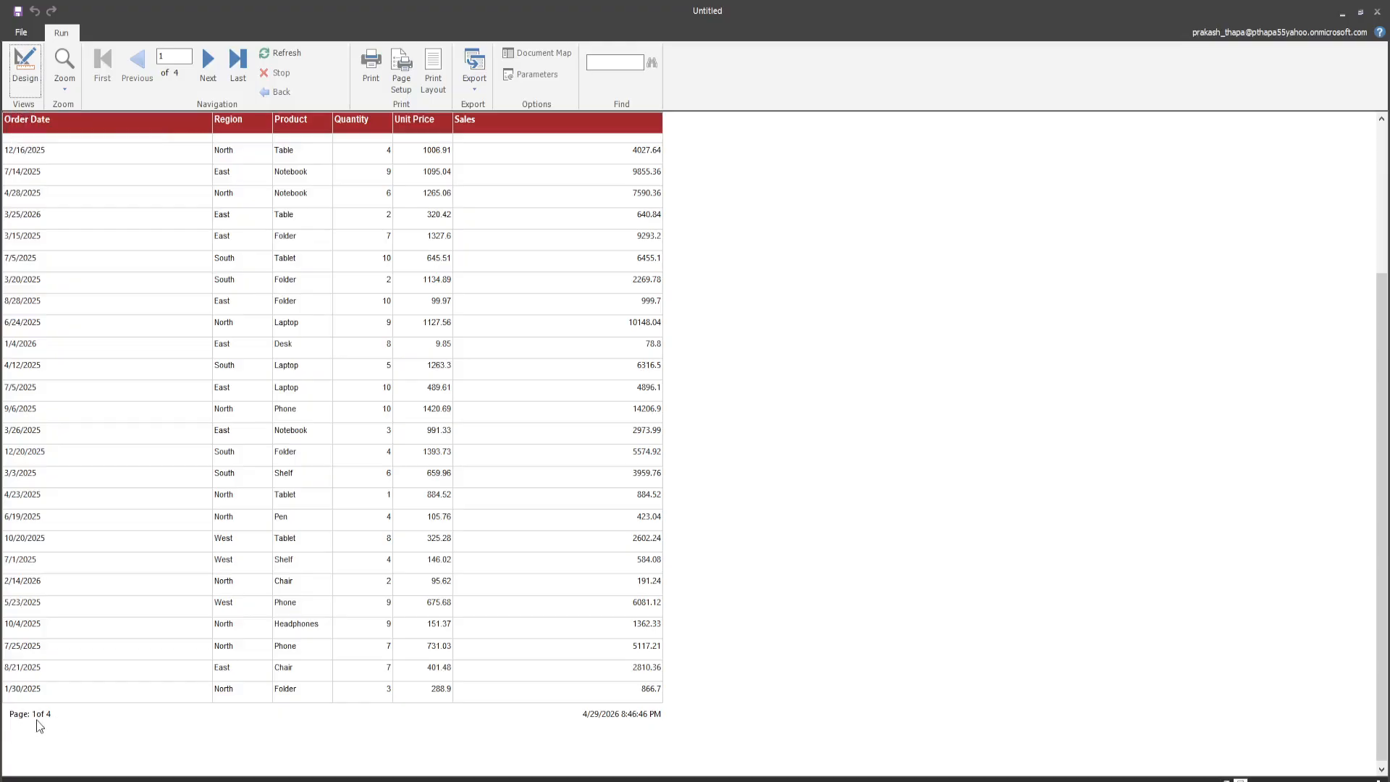
click(211, 65)
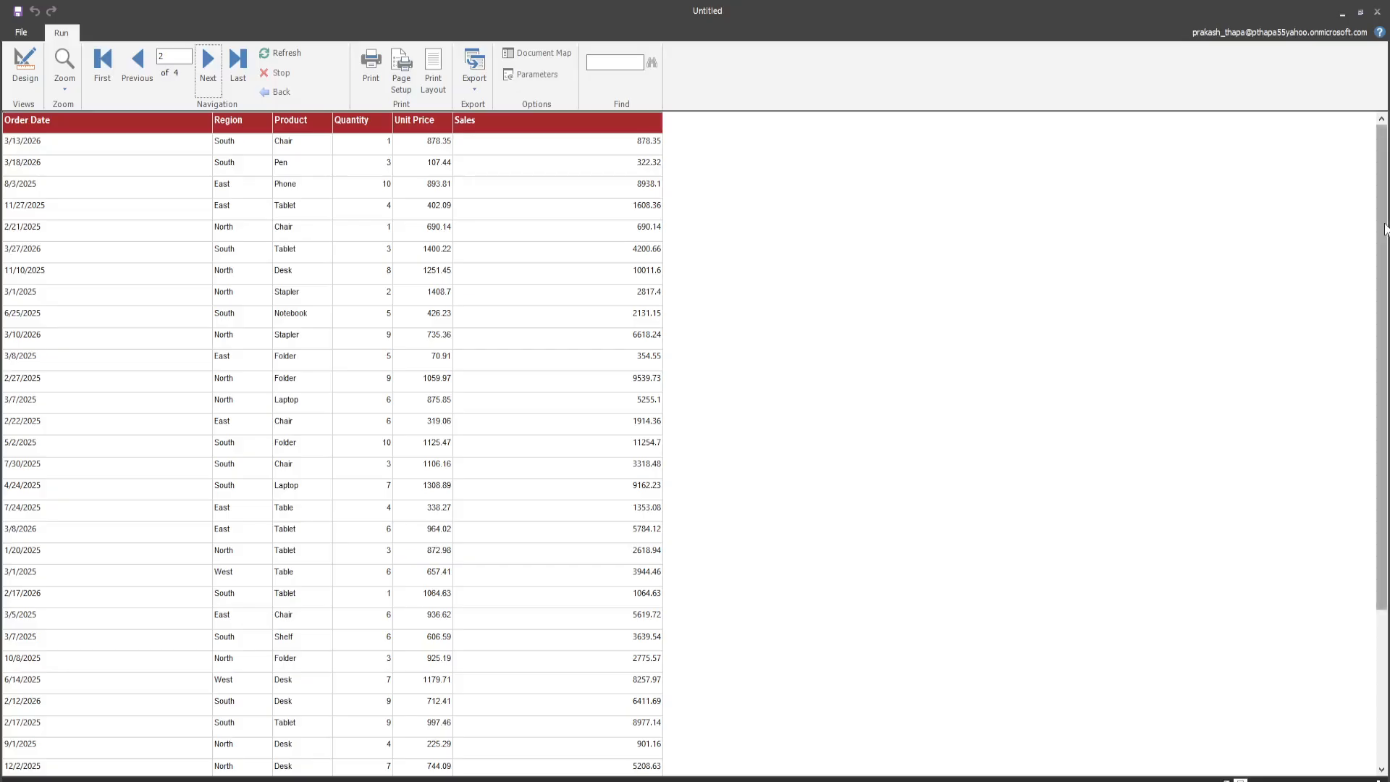
drag(1383, 226, 1382, 391)
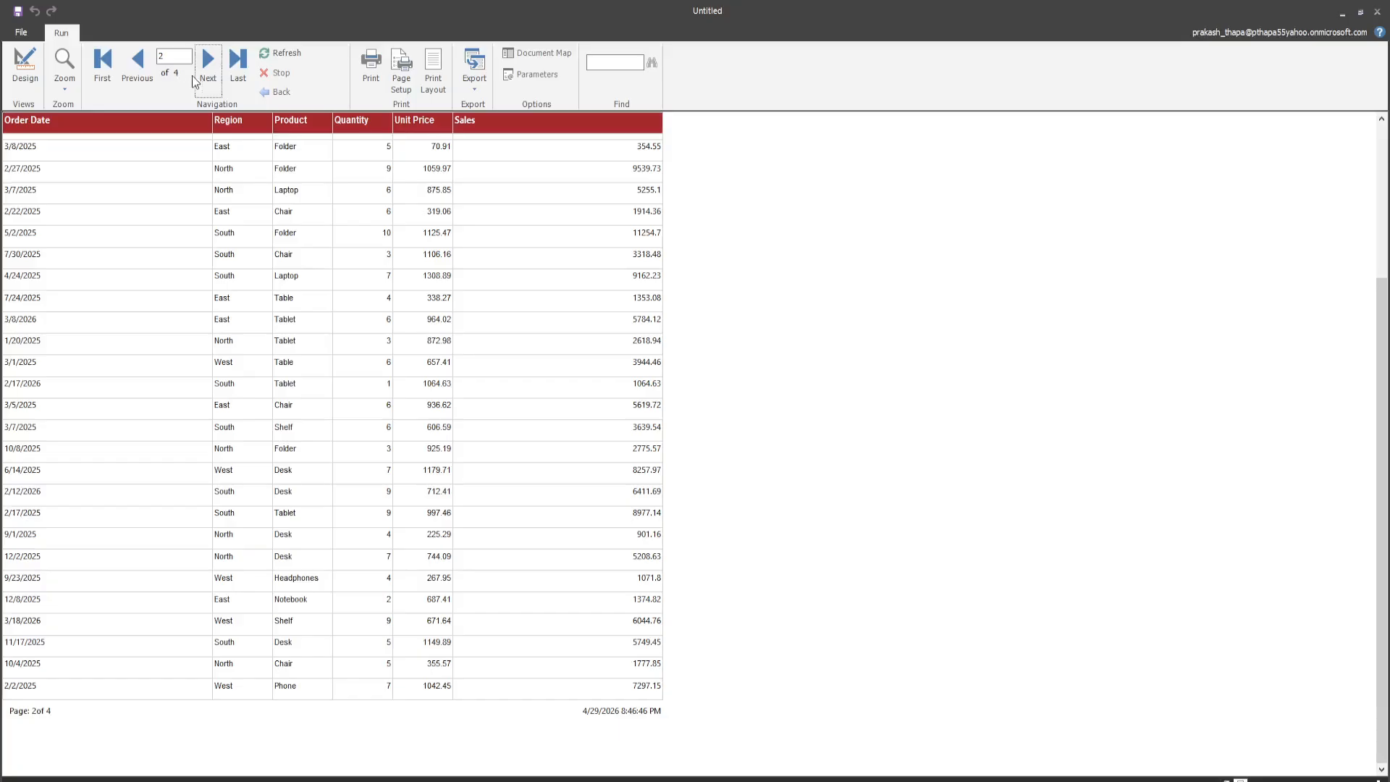
click(241, 63)
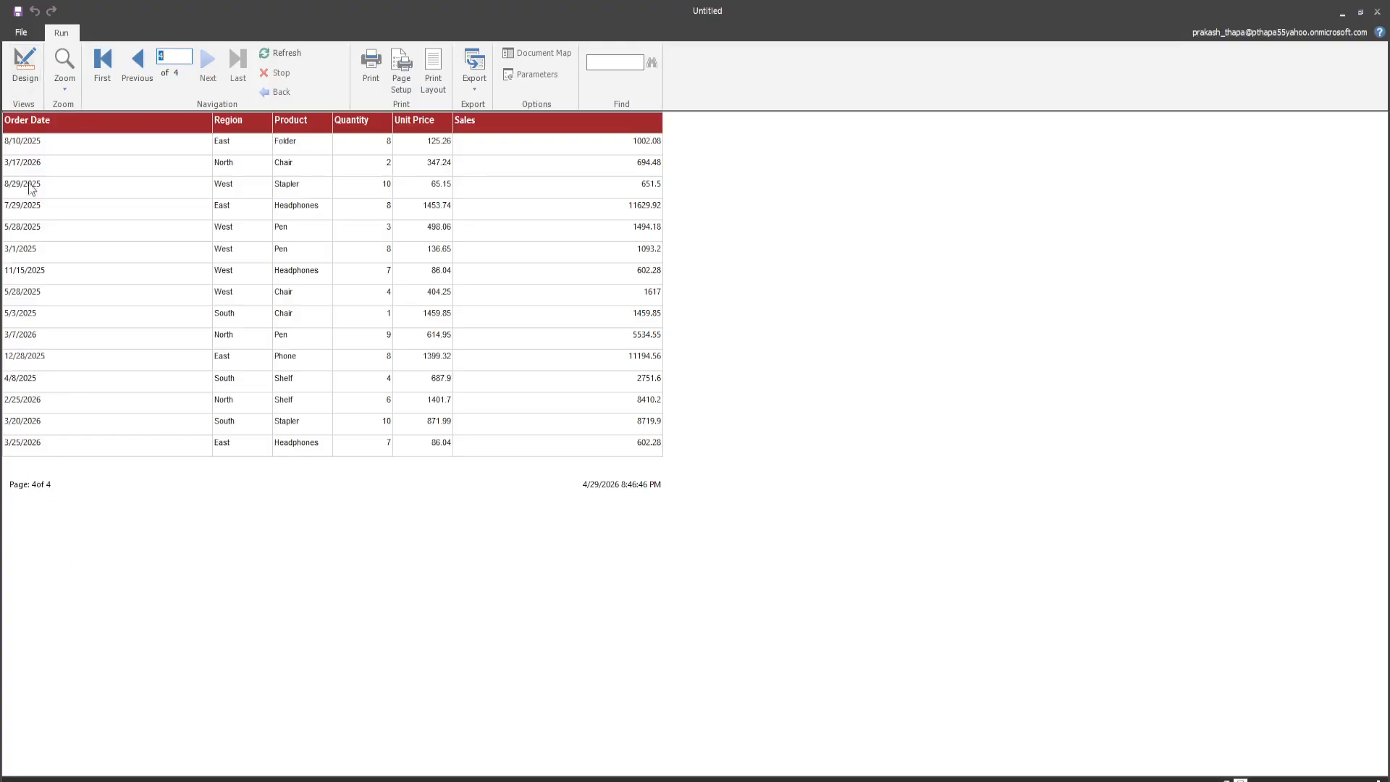
- Return to the report design and delete the page-number expression text box from the page footer
click(24, 67)
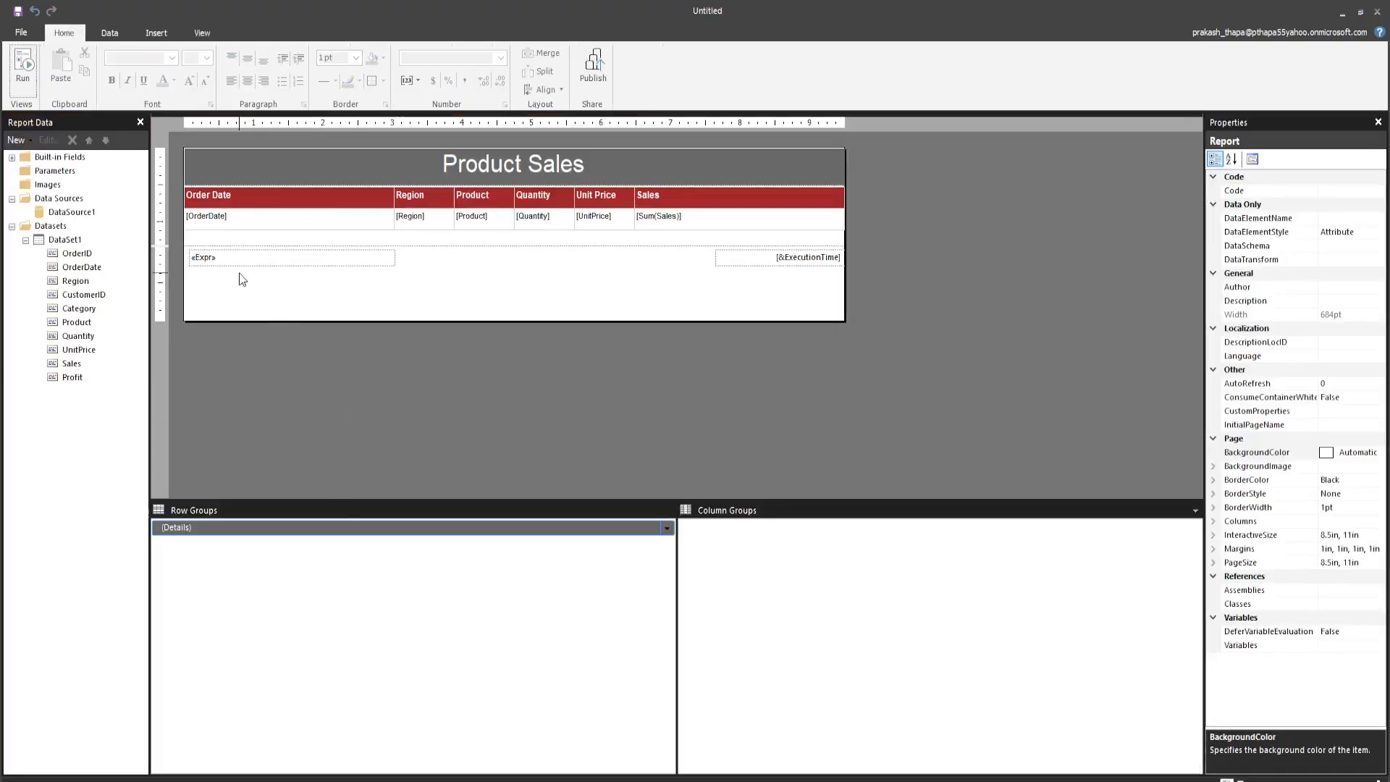
click(240, 263)
right_click(217, 257)
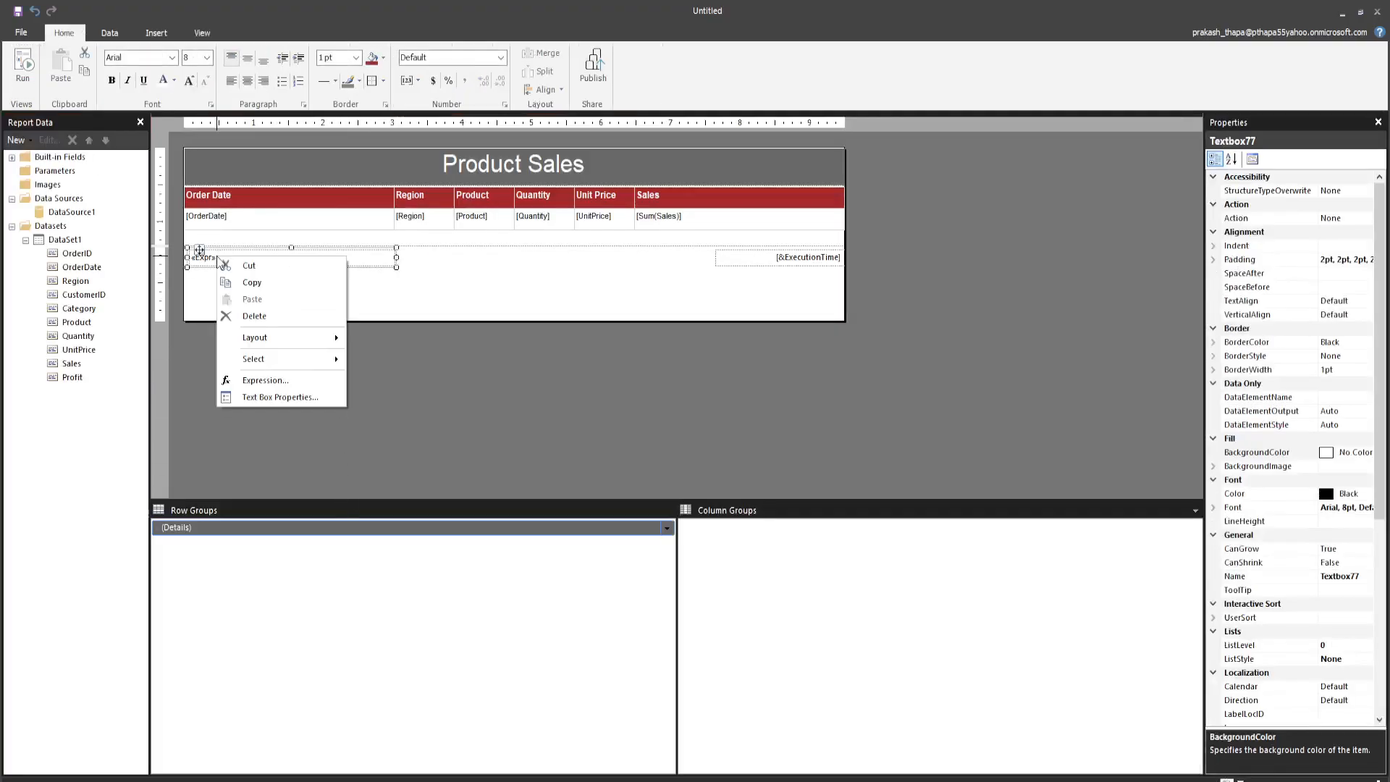
click(430, 276)
click(367, 262)
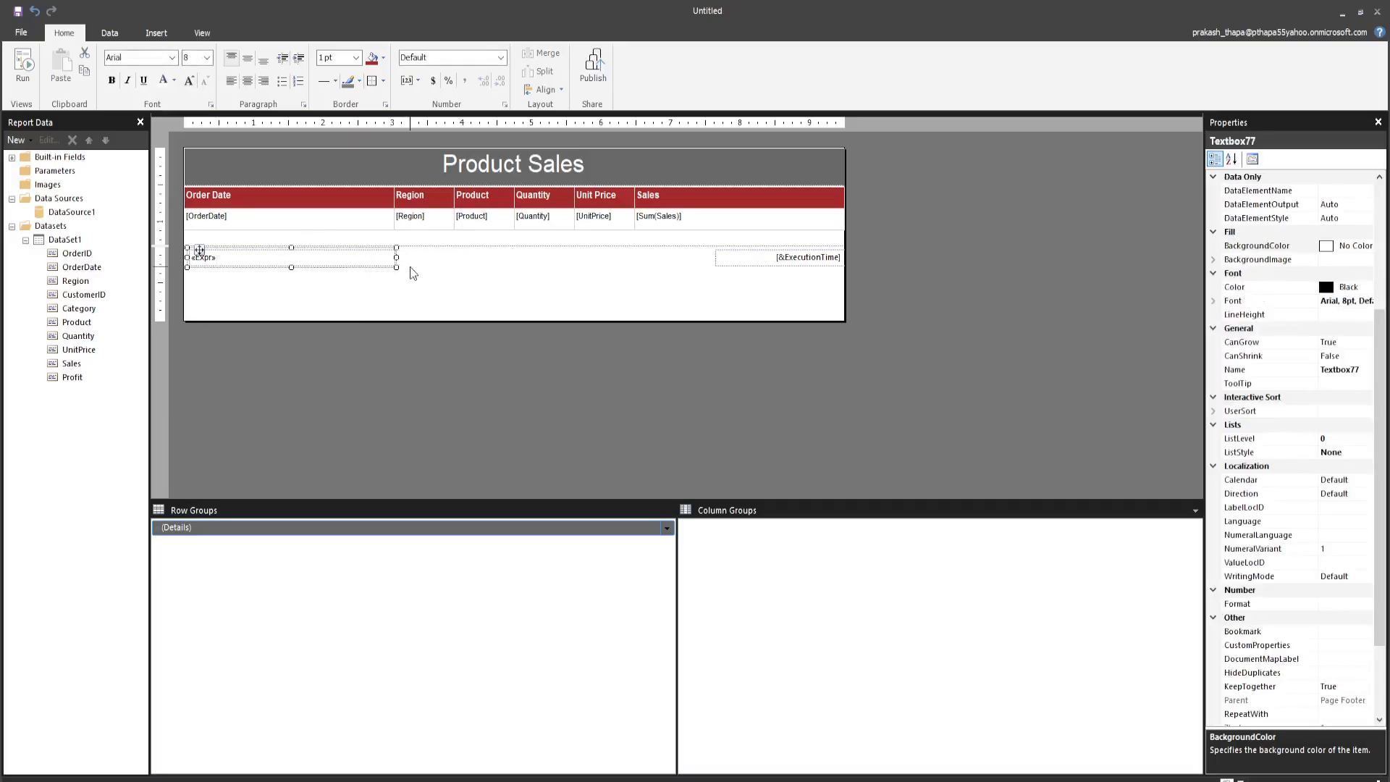
key(Delete)
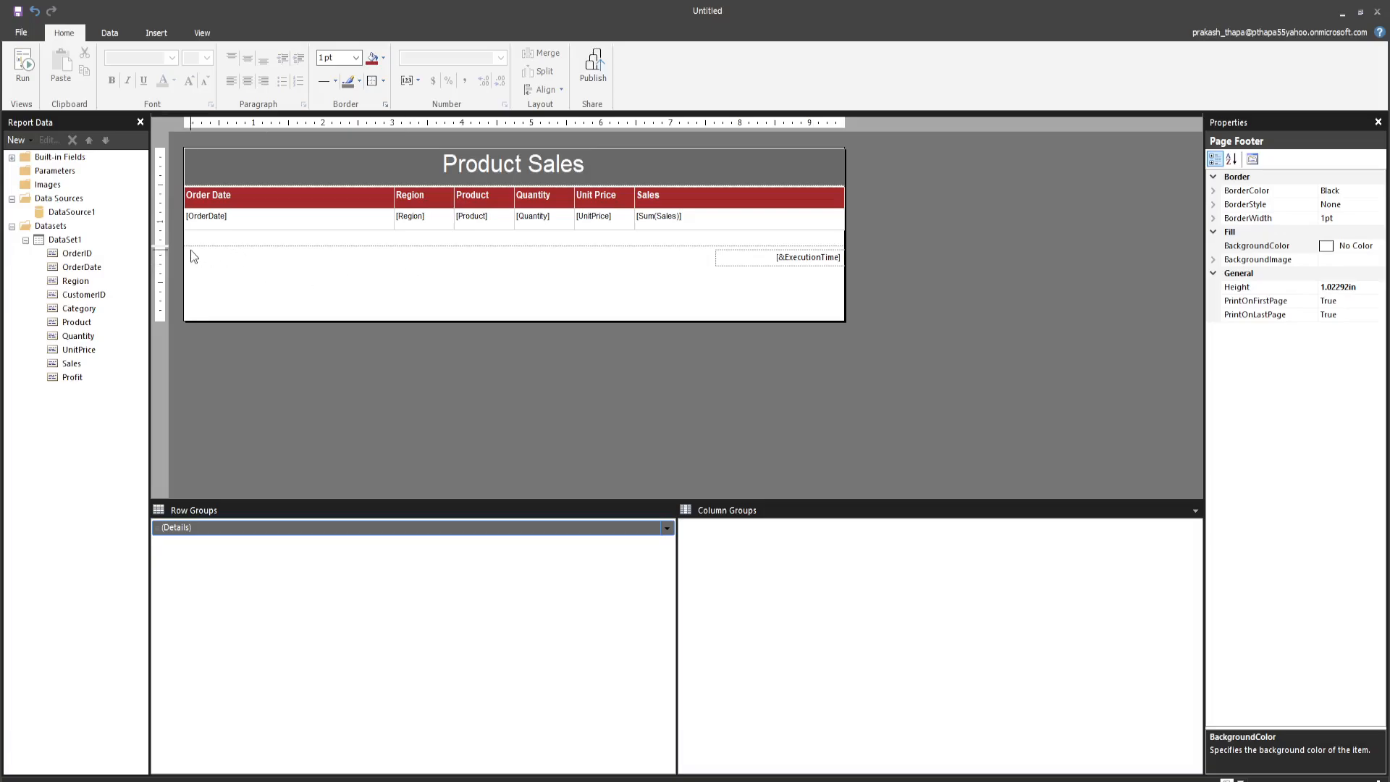
- Extend the report body below the table and resize the page footer to about 1.27 in high
drag(248, 246, 230, 275)
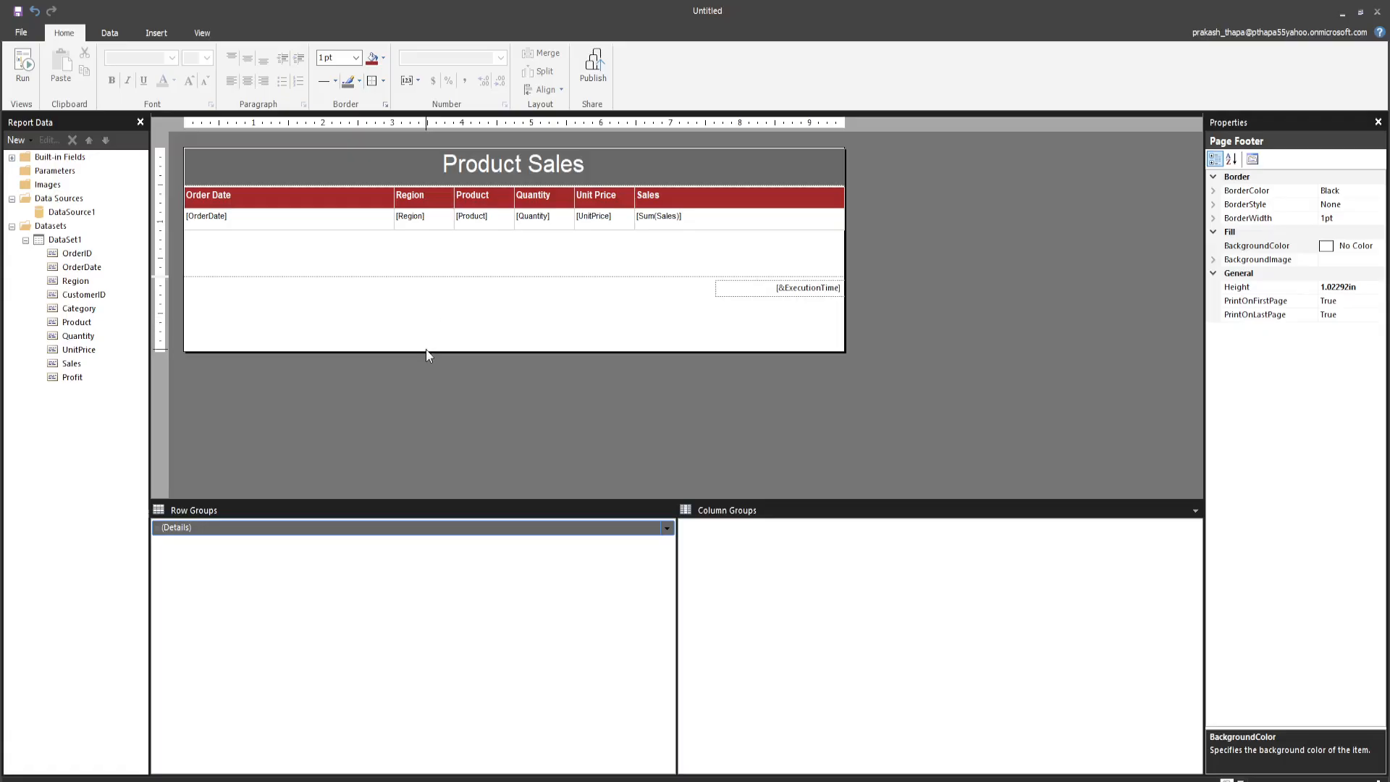
drag(425, 351, 425, 491)
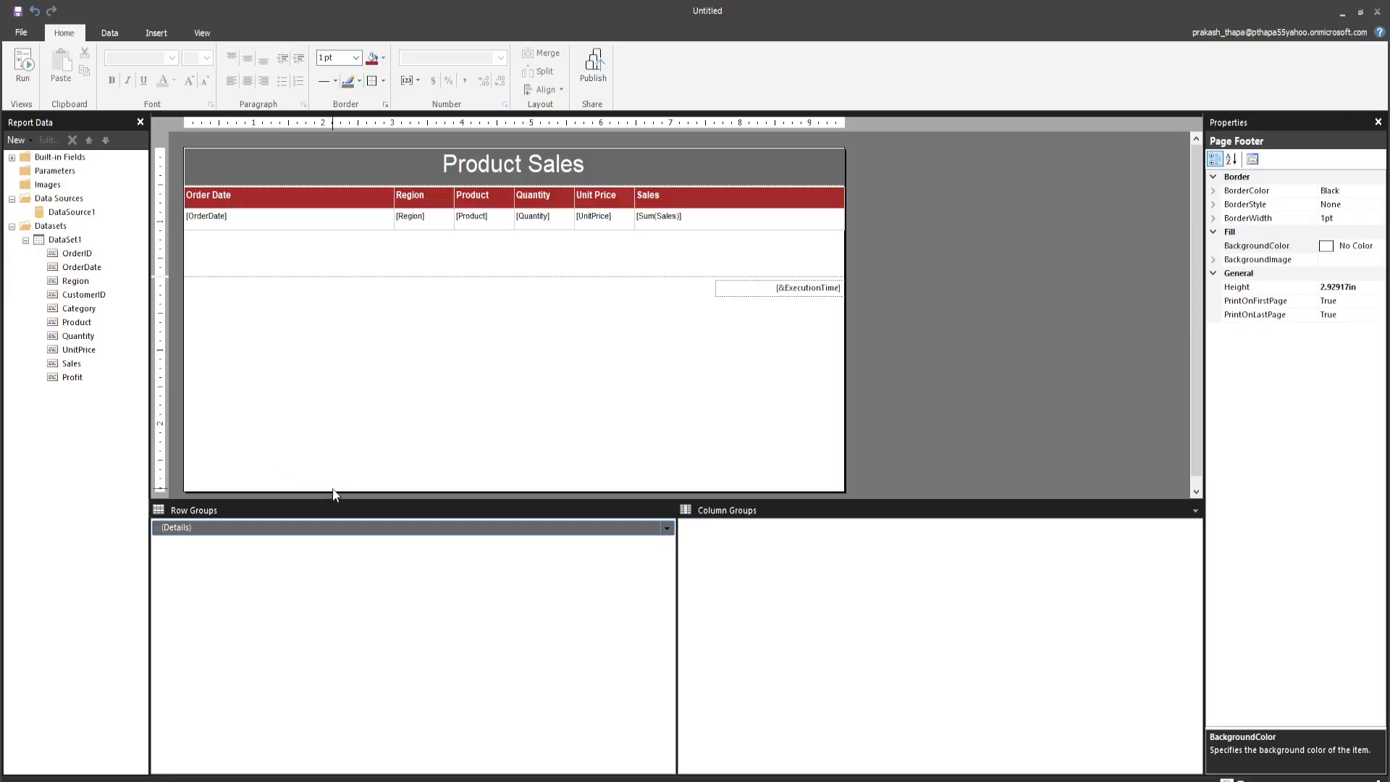
drag(333, 492, 333, 371)
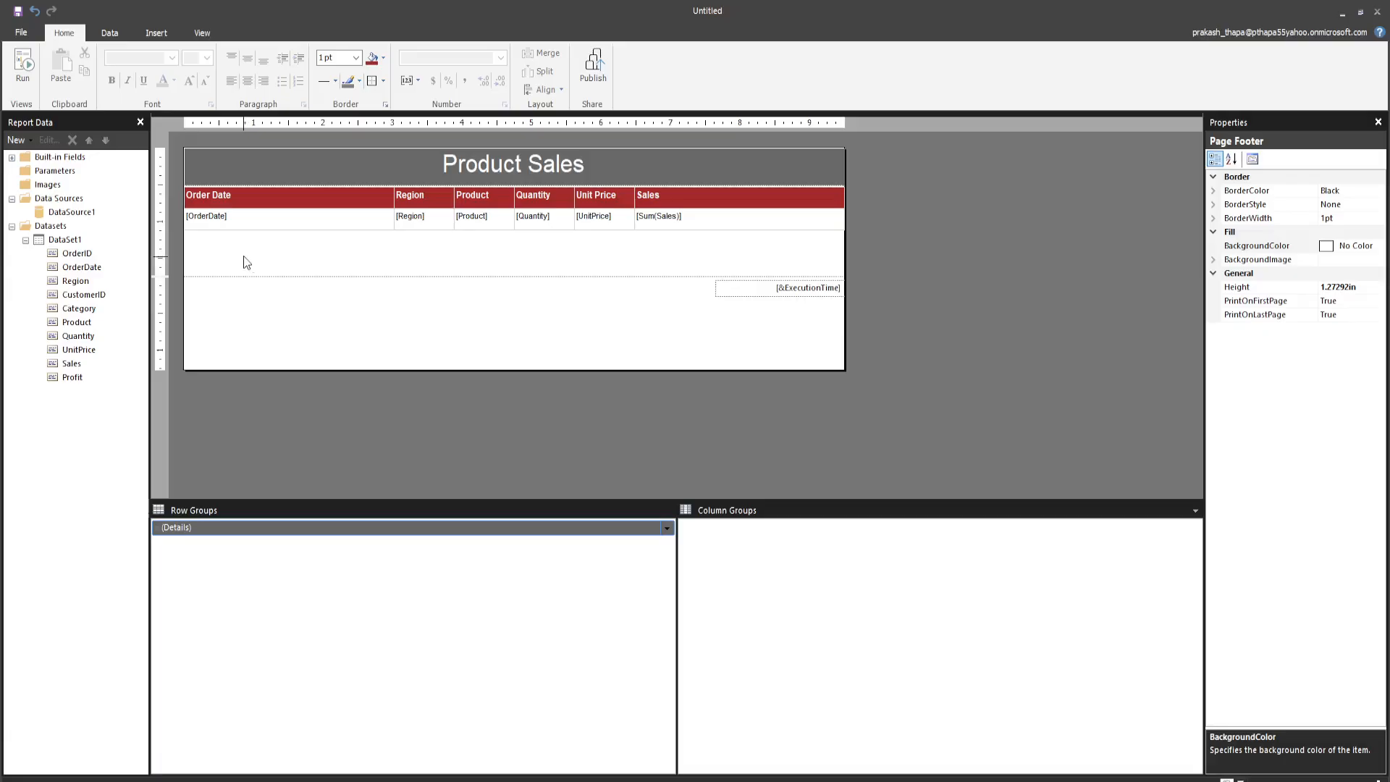
- Add a text box about 3 in wide at the footer's left edge and size it to line up with the execution time box
click(156, 34)
click(336, 69)
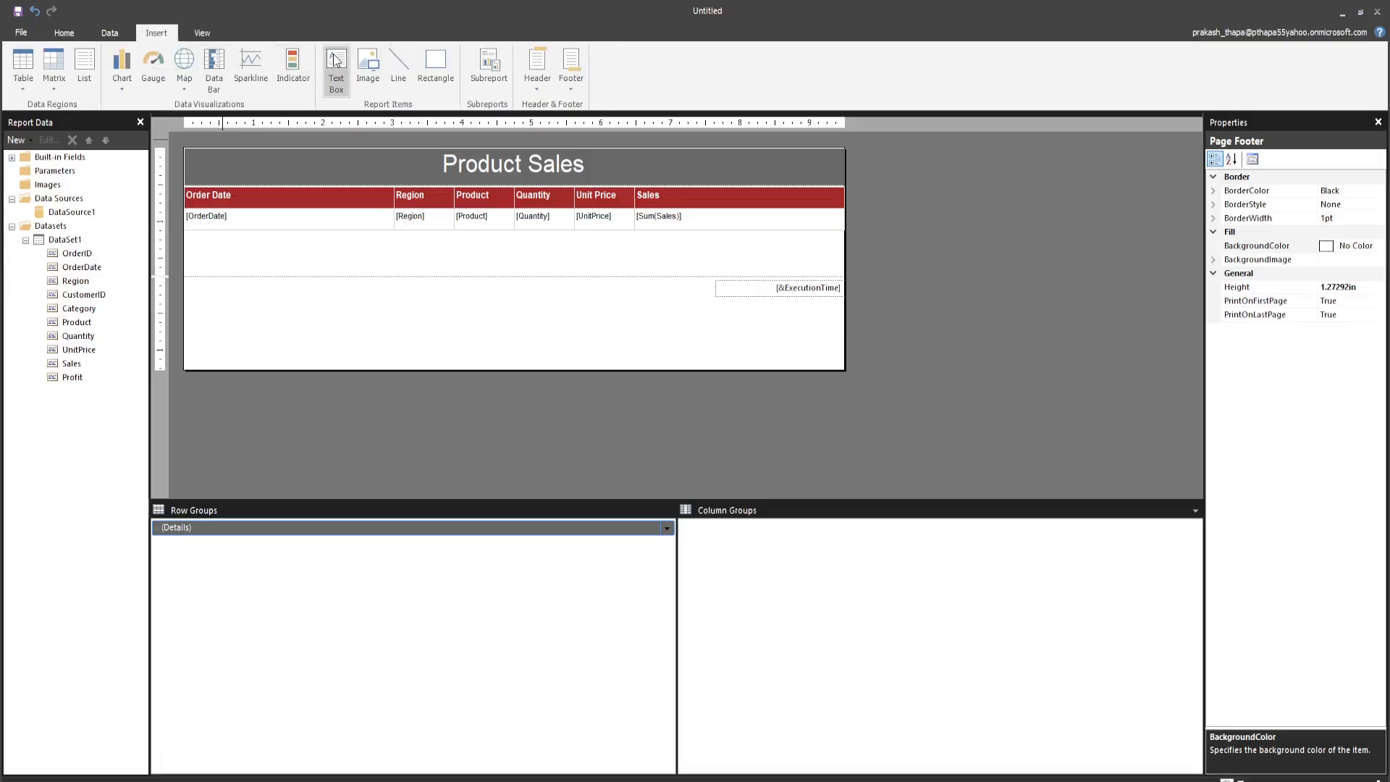
drag(187, 287, 395, 313)
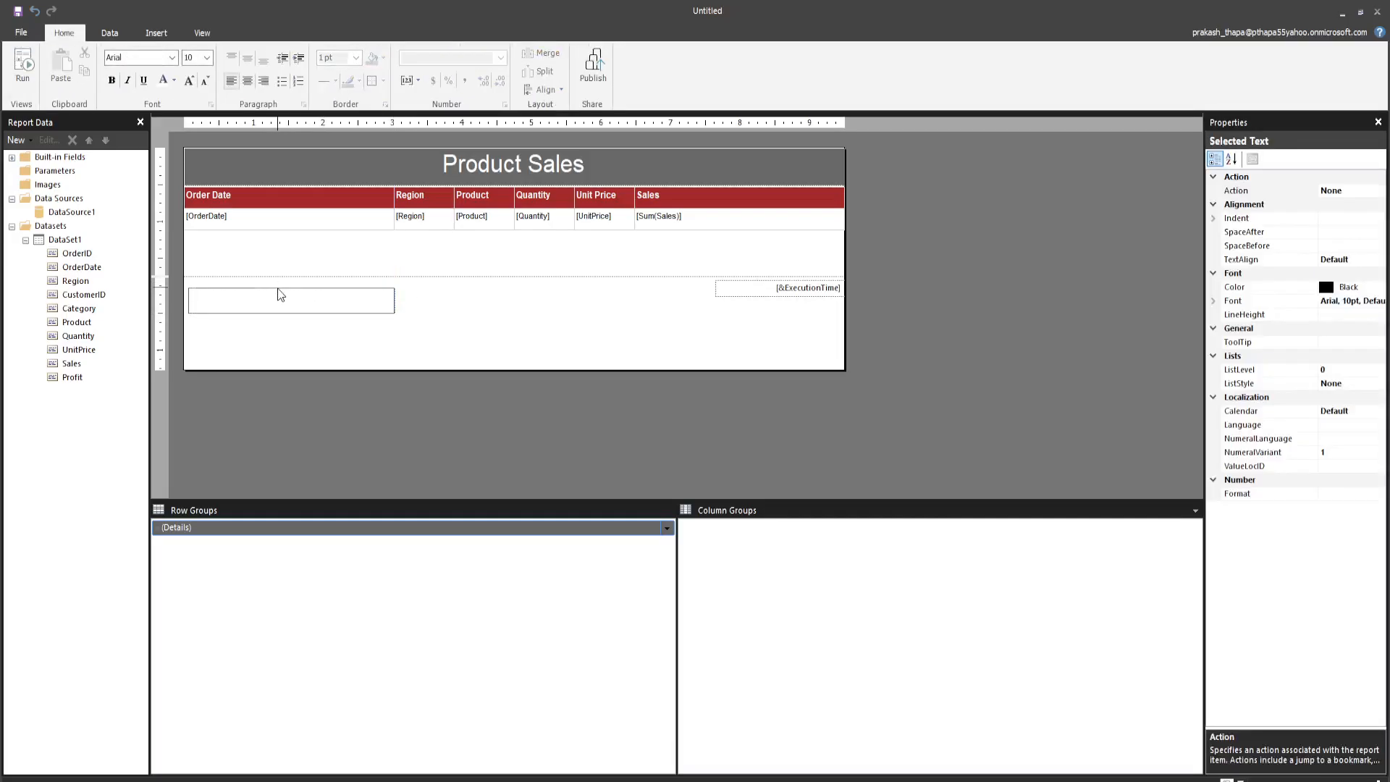
click(239, 289)
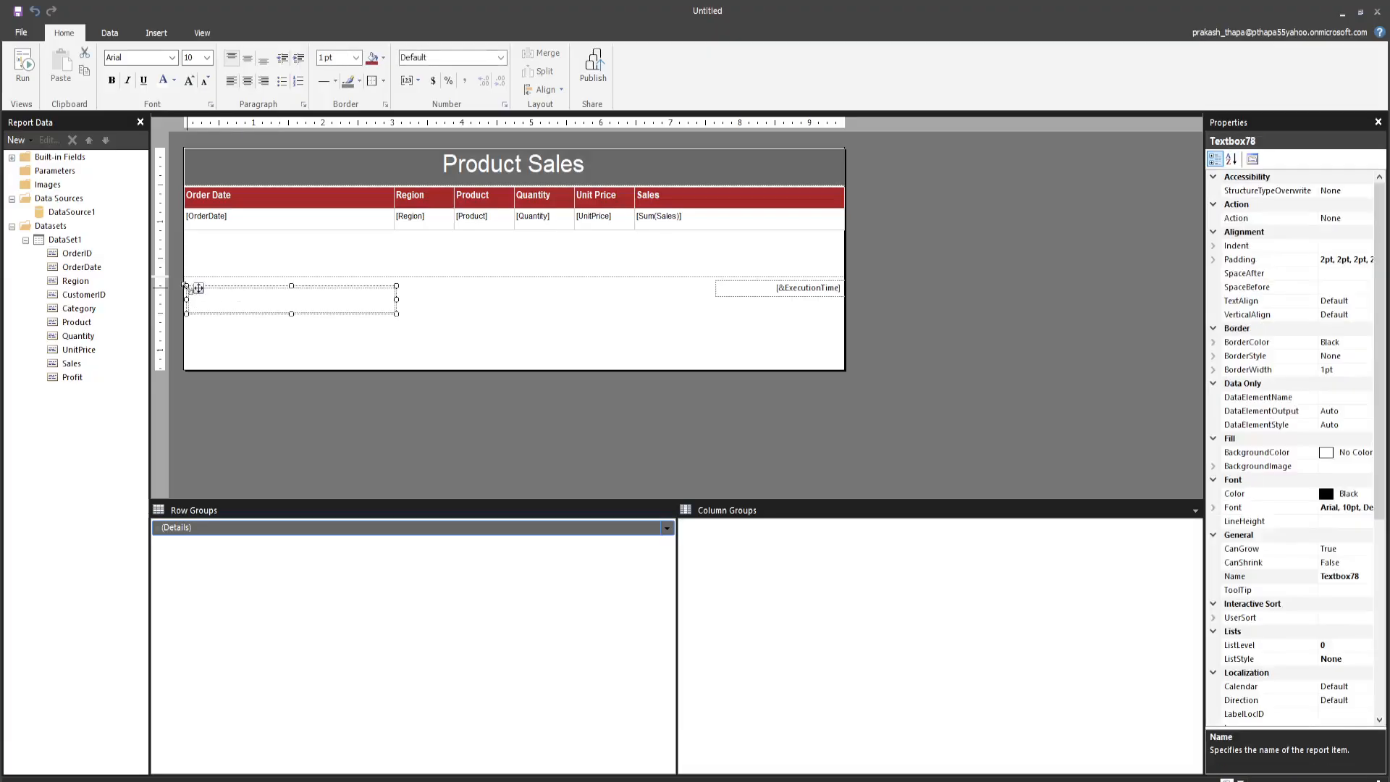
drag(291, 286, 291, 278)
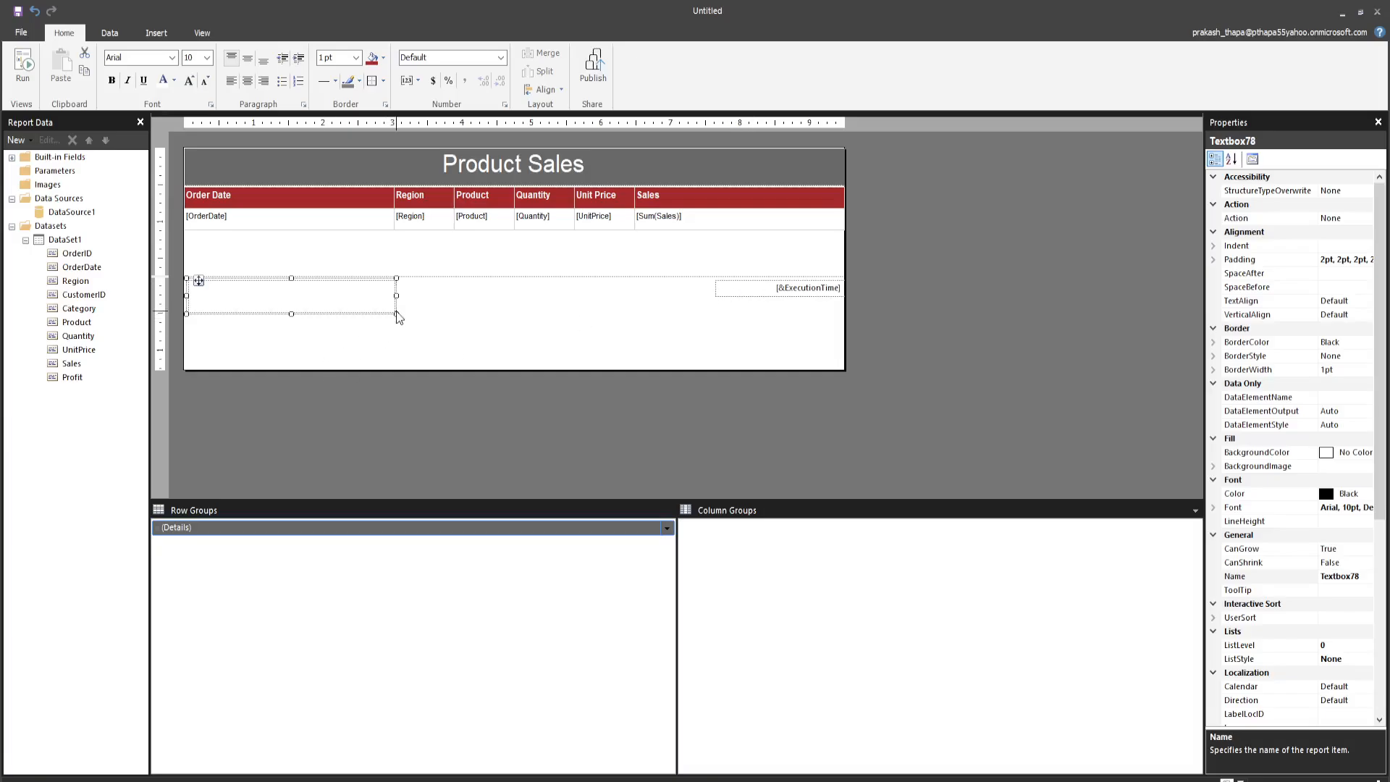
drag(291, 313, 291, 298)
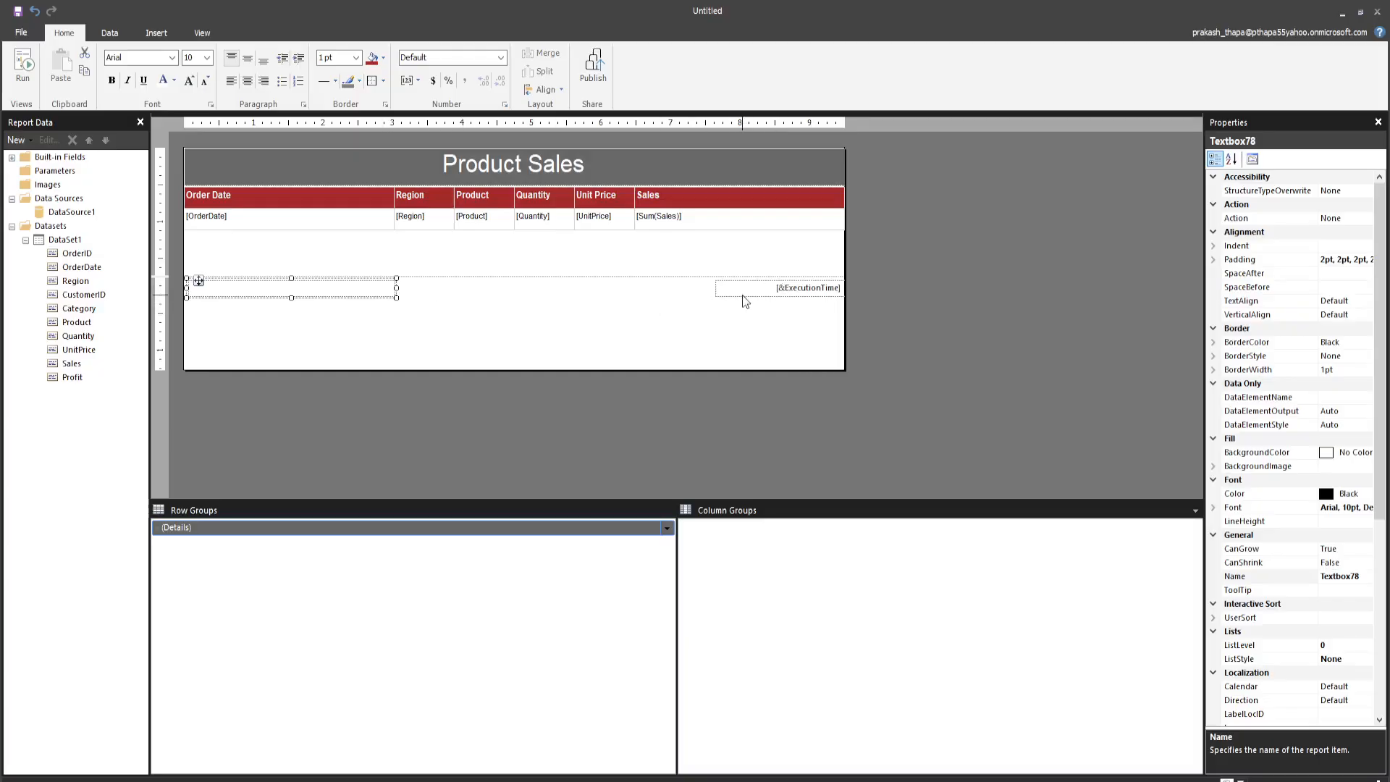
click(548, 312)
- Open the new footer text box's value expression and start it with ="Page: " &
click(307, 292)
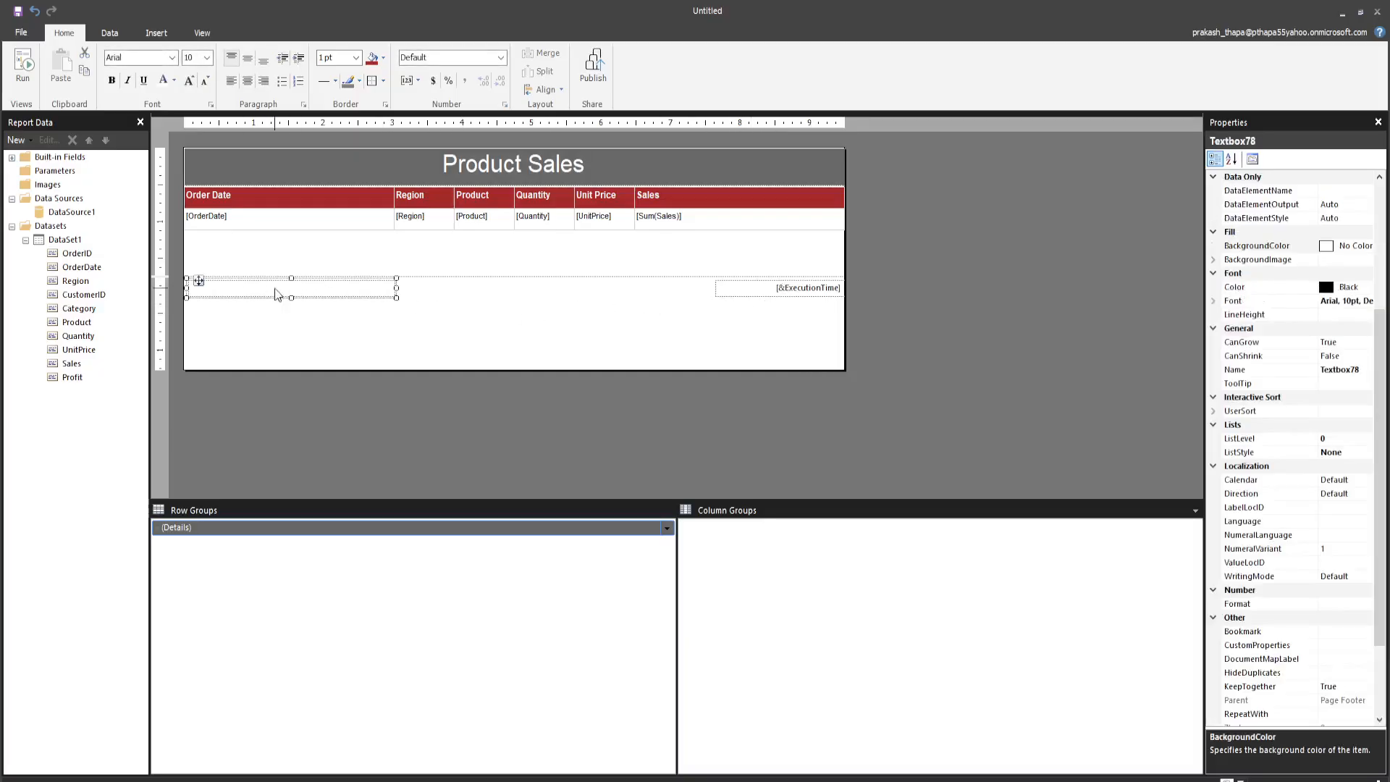
right_click(269, 292)
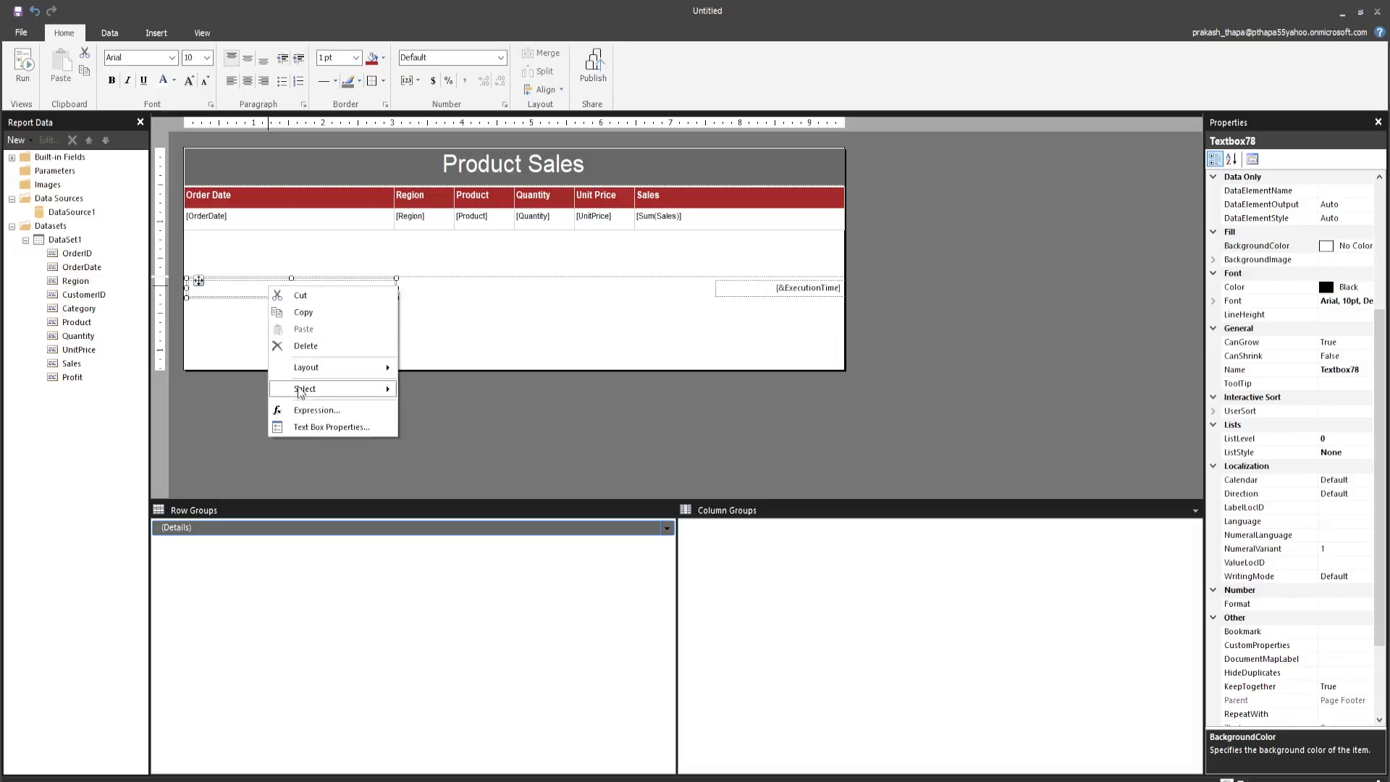
click(302, 419)
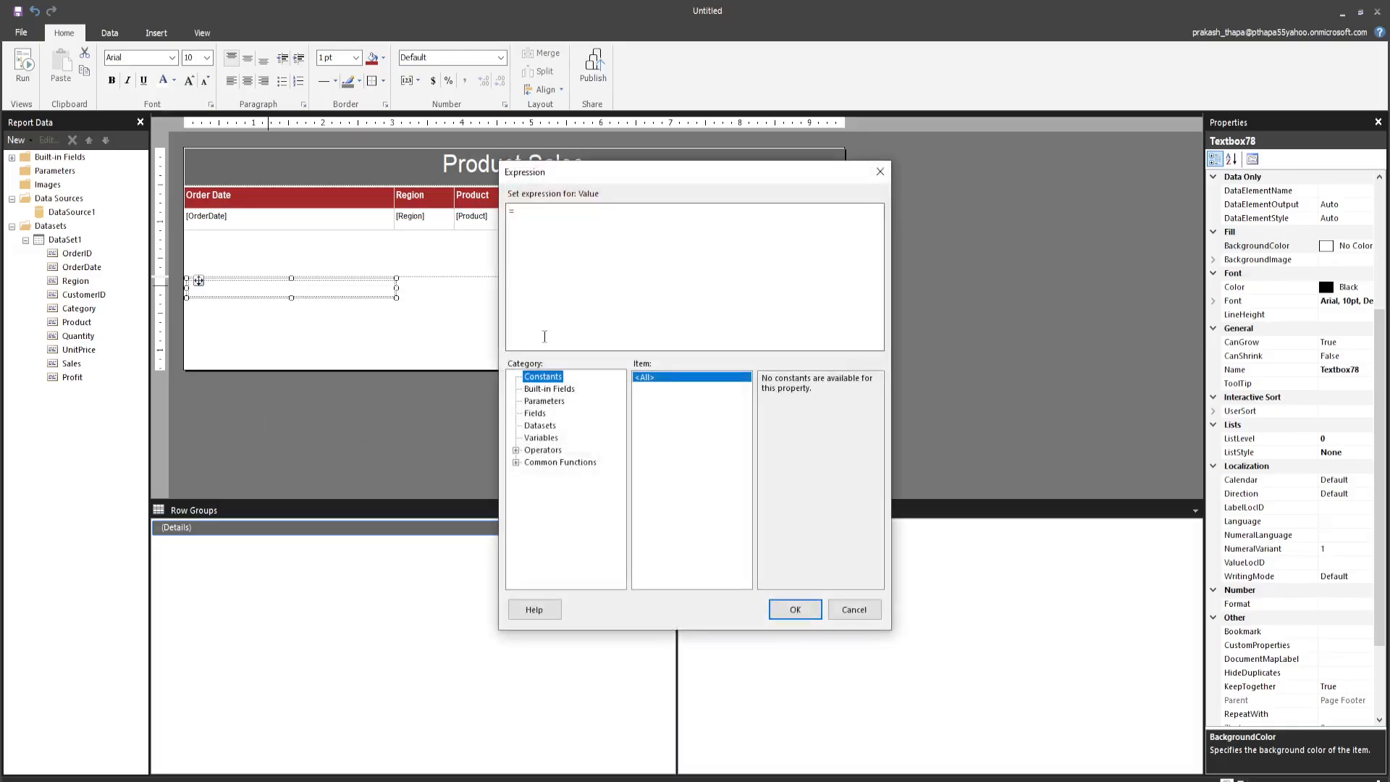
click(540, 215)
text("Page:)
text(" &)
drag(560, 210, 550, 211)
click(559, 214)
drag(549, 211, 518, 211)
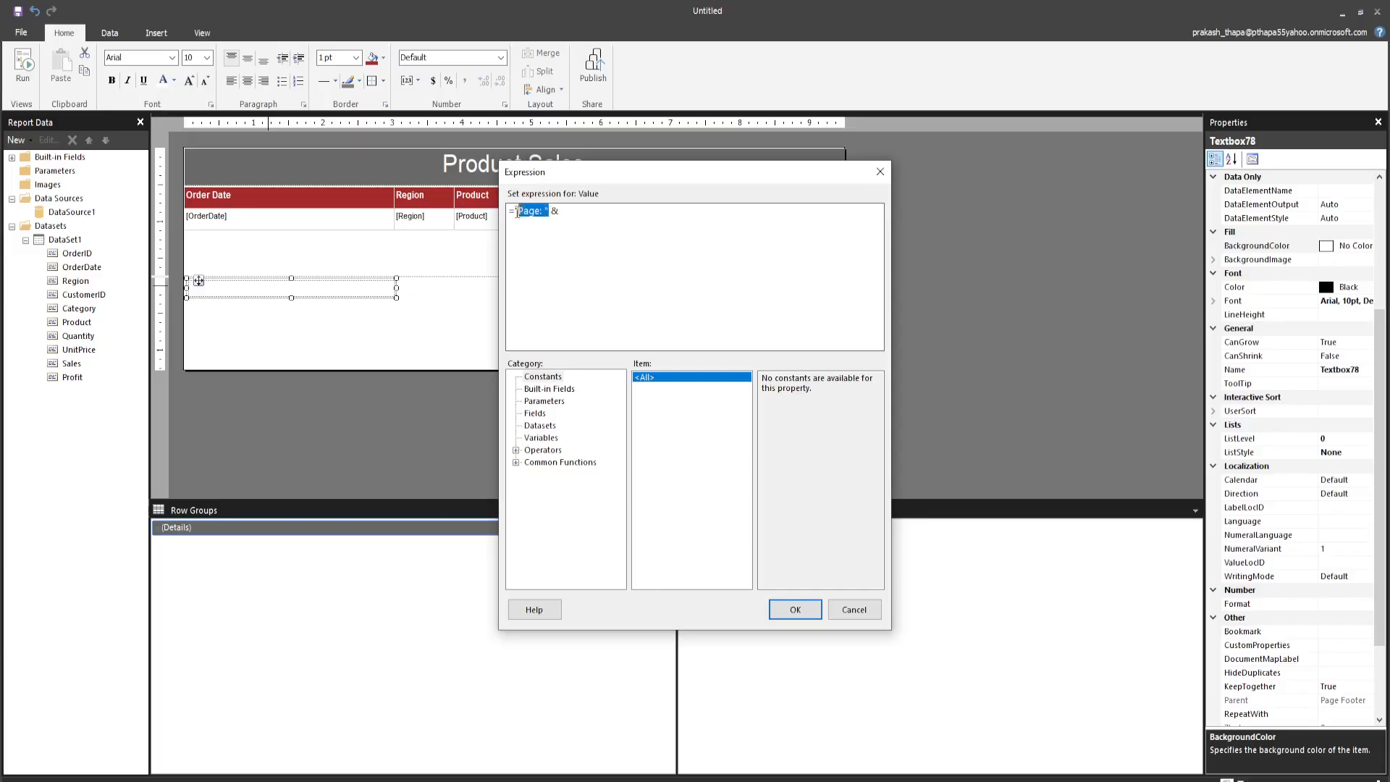
- Add the built-in field Globals!OverallPageNumber to the expression, placed after "Page: " &
click(548, 389)
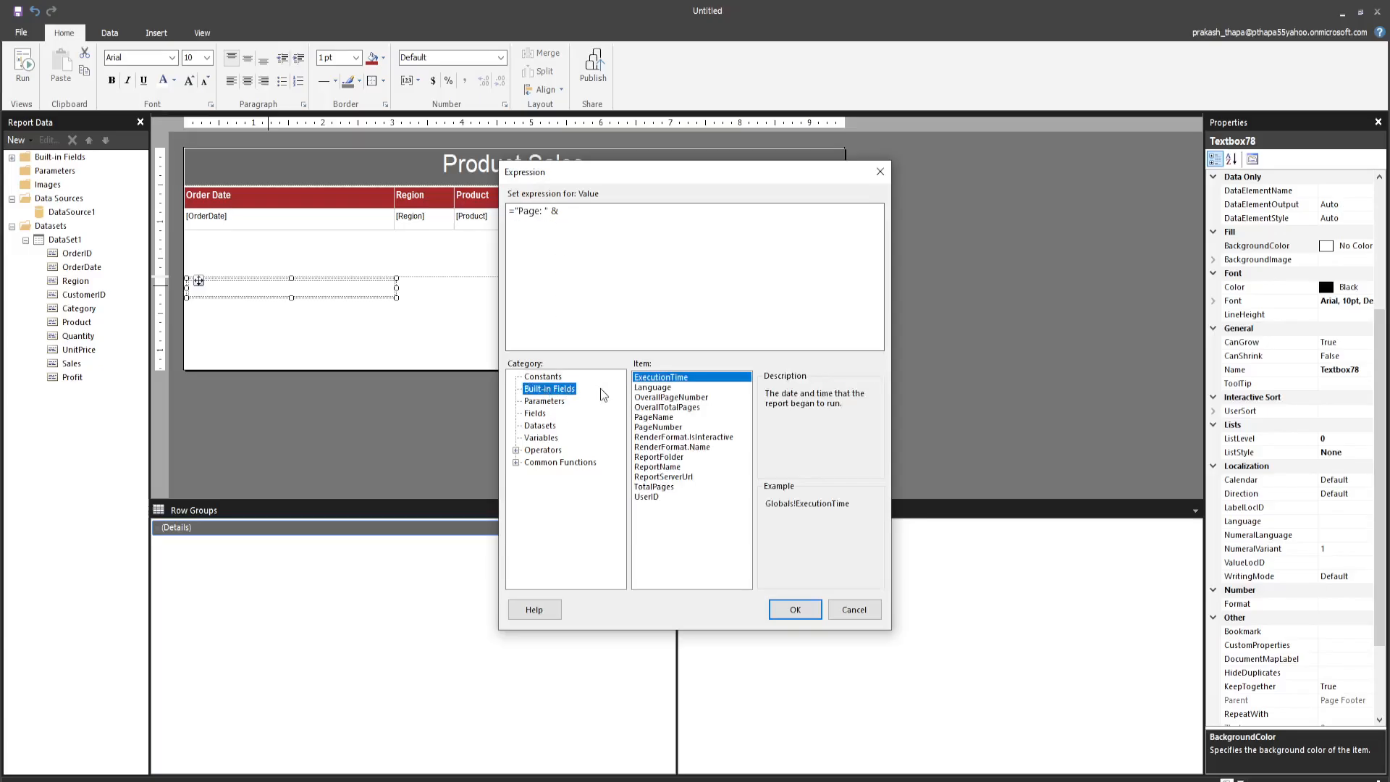
click(680, 398)
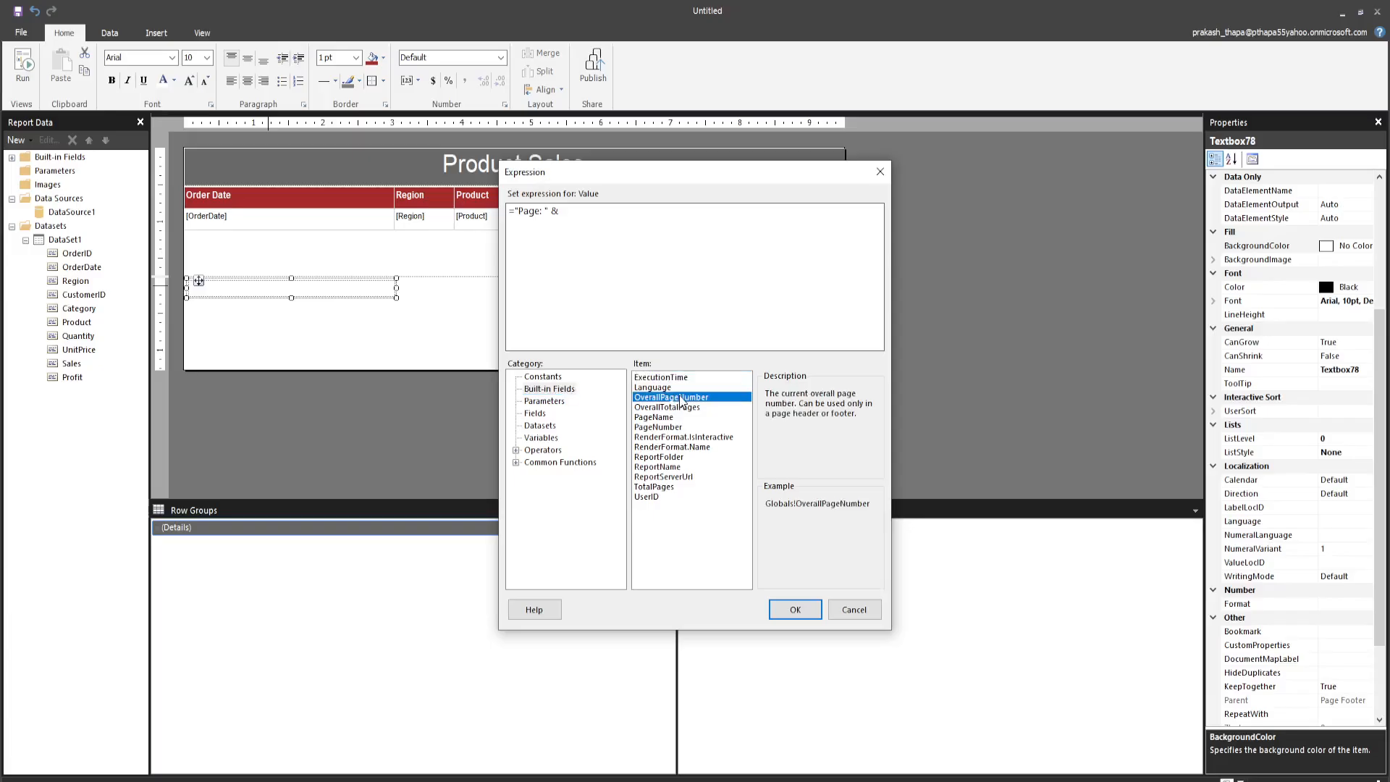
double_click(680, 398)
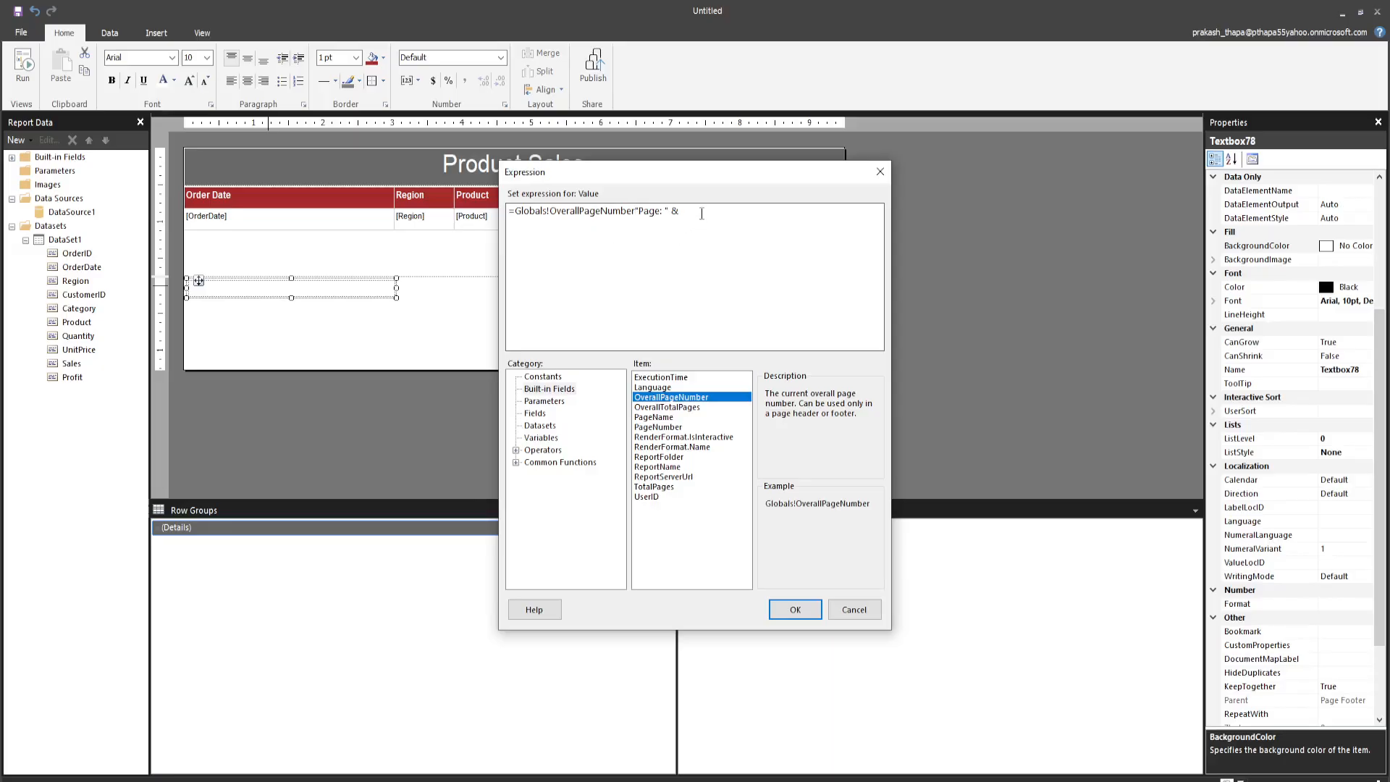
drag(689, 213, 637, 212)
key(ctrl+c)
key(Delete)
click(518, 220)
key(ctrl+v)
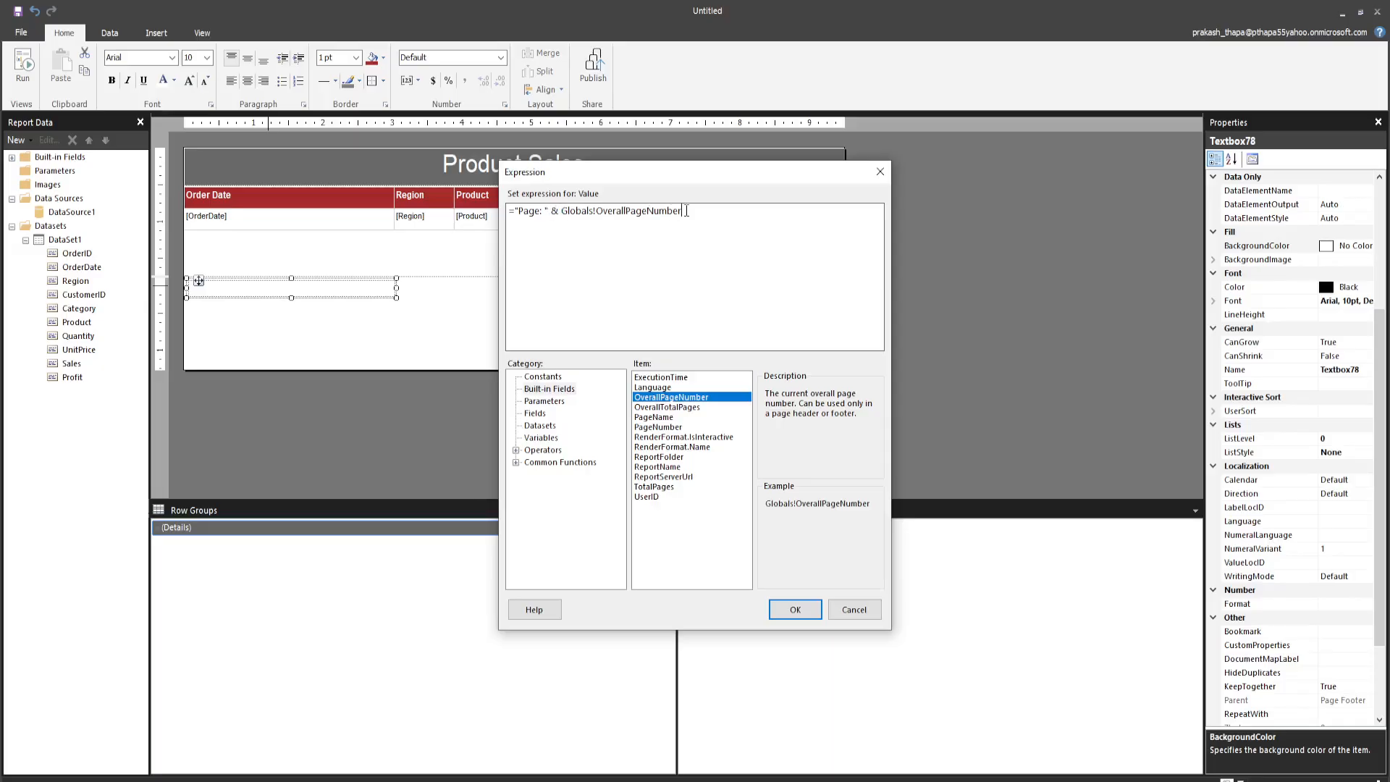
drag(686, 210, 561, 211)
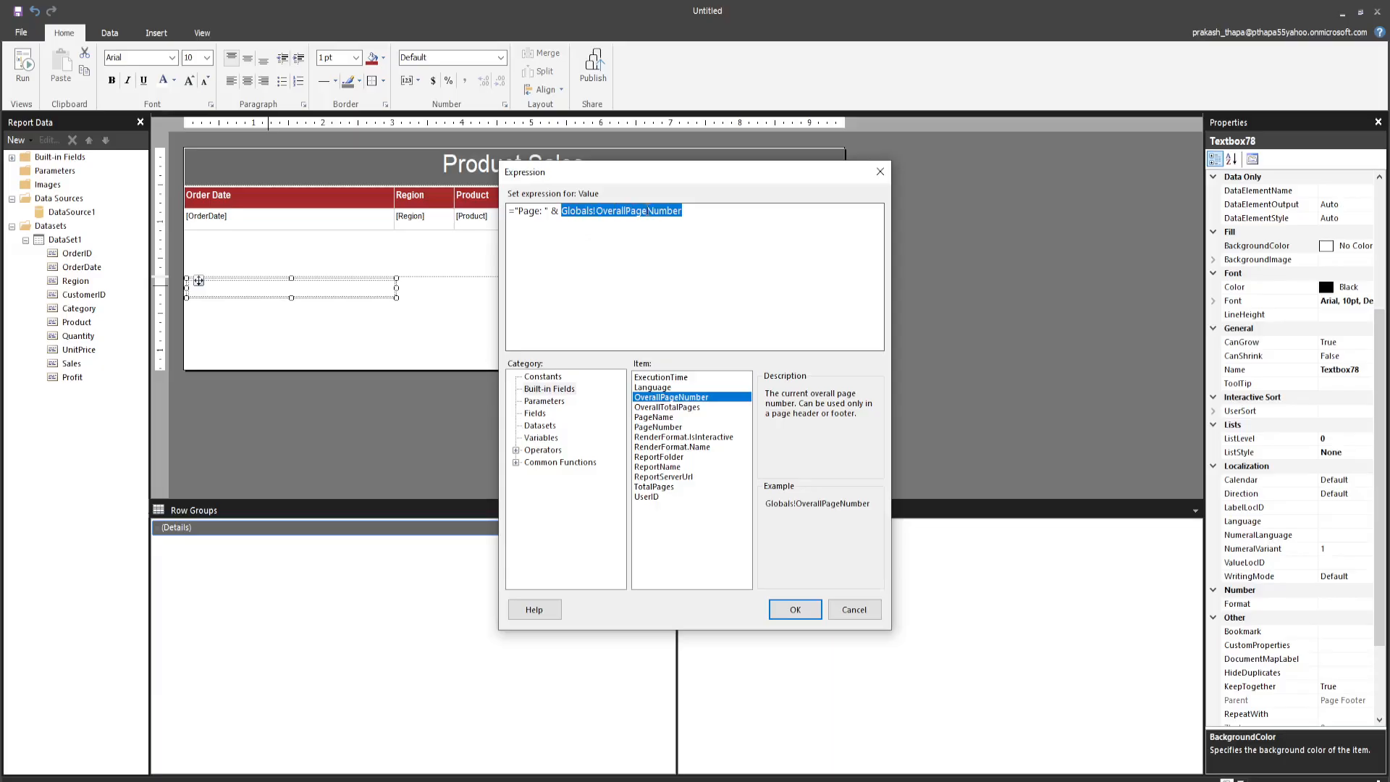
click(673, 212)
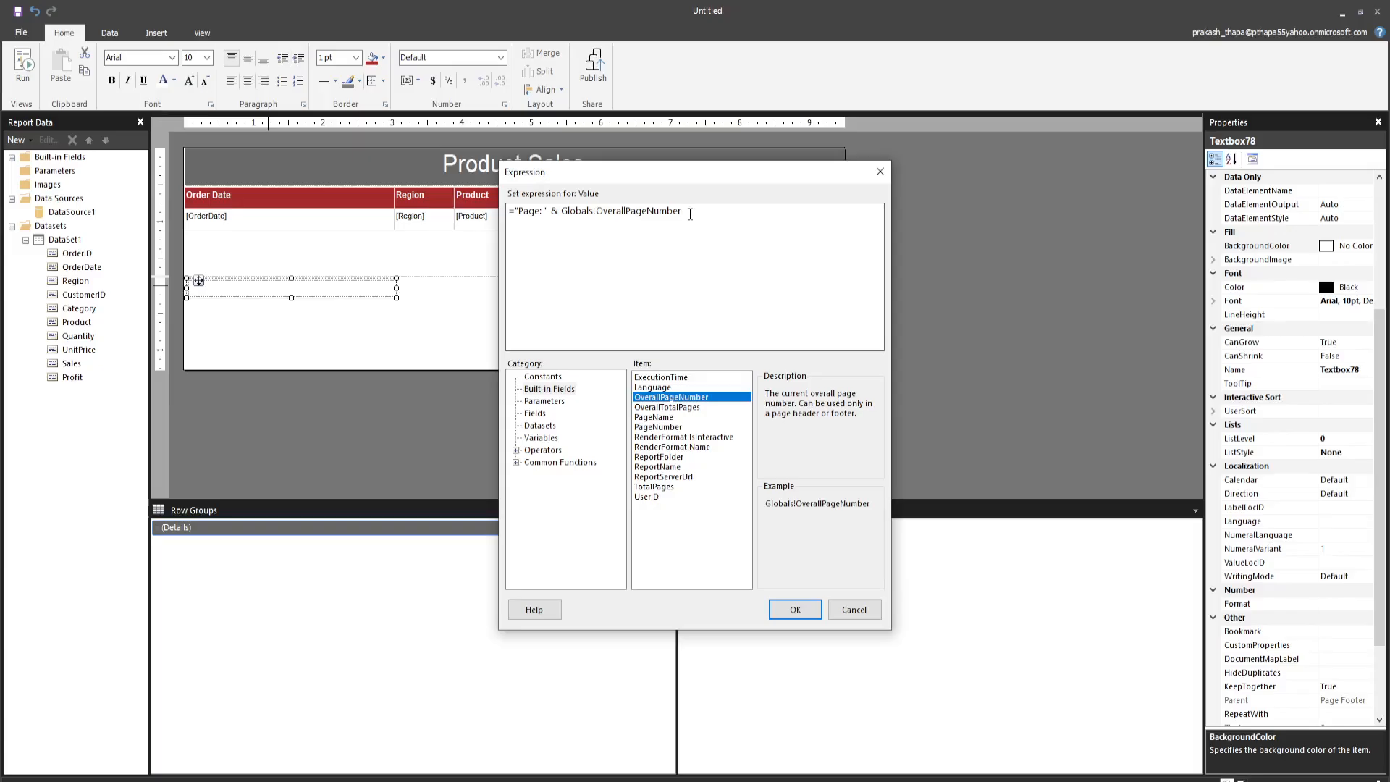
- Complete the expression with & " of " & Globals!OverallTotalPages and apply it to the text box
text(&)
text( " of)
text(&)
click(655, 407)
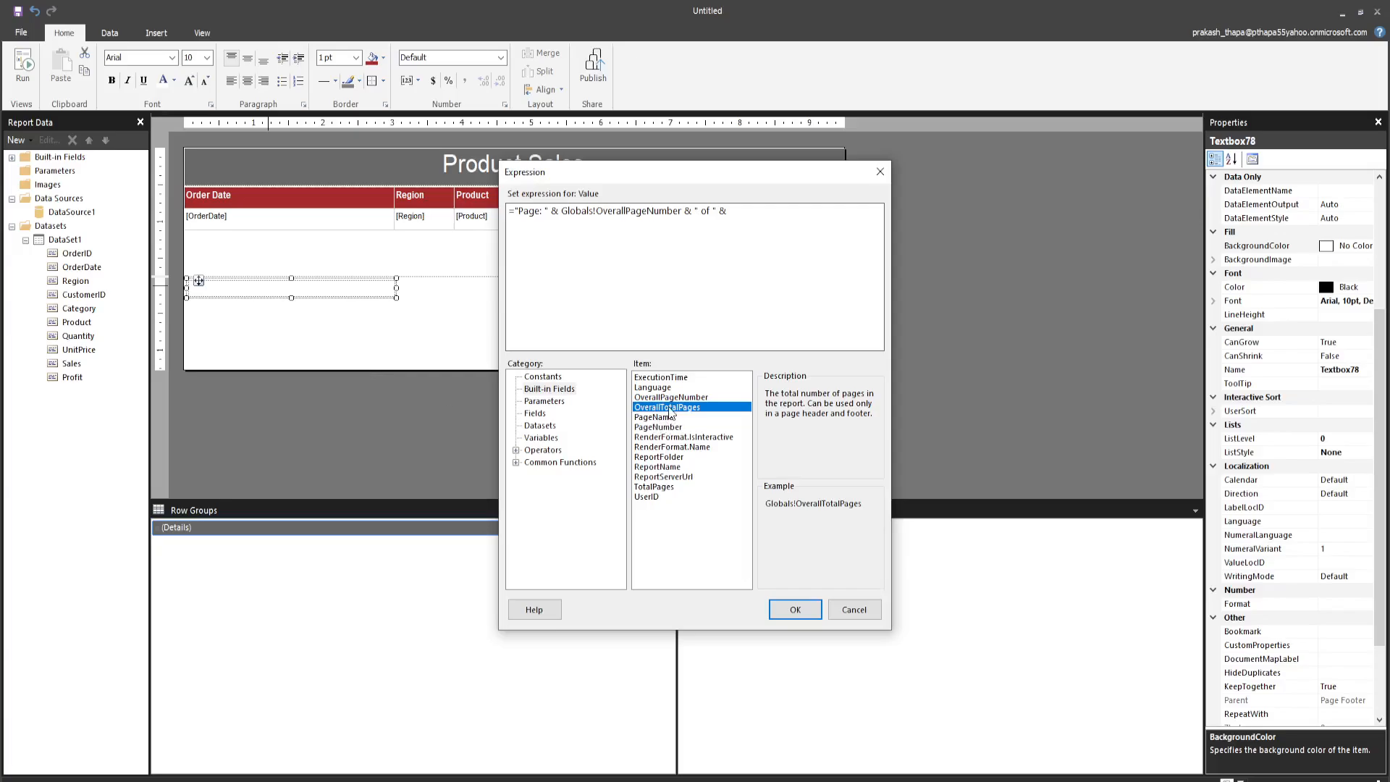
double_click(670, 411)
drag(545, 211, 518, 210)
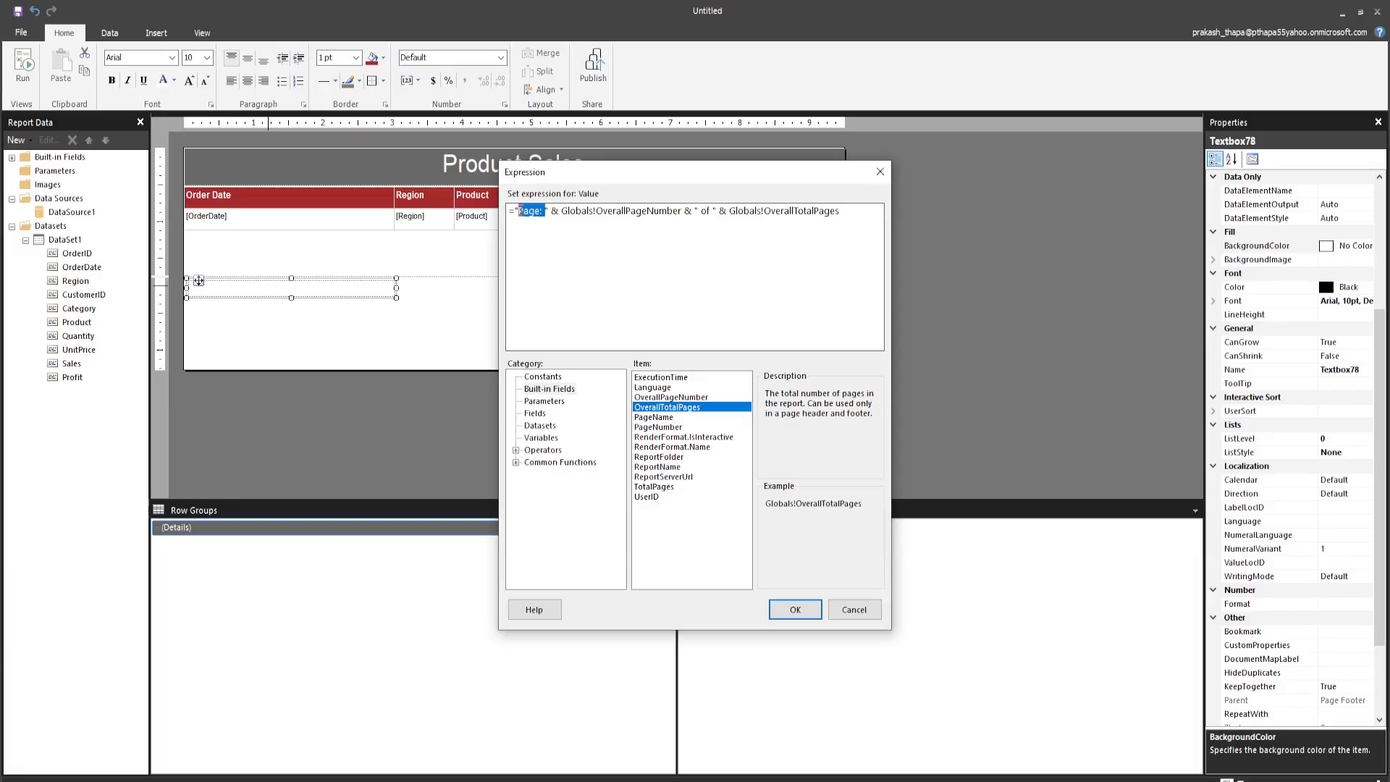
click(552, 214)
mouse_move(693, 214)
mouse_down()
mouse_move(719, 213)
mouse_move(692, 210)
mouse_up()
drag(549, 212, 515, 213)
click(783, 610)
click(295, 333)
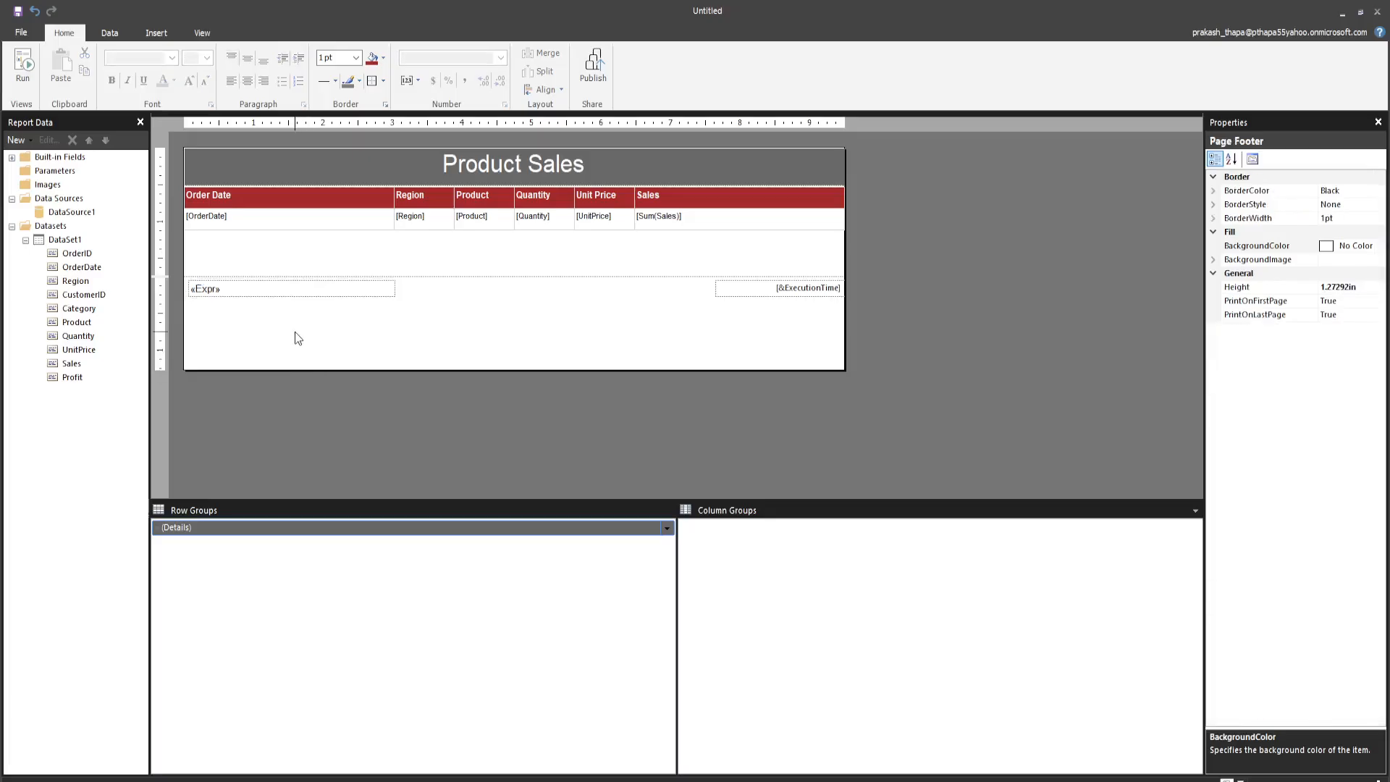
- Set the font size of the footer's page-number text box to 8
click(230, 289)
click(207, 57)
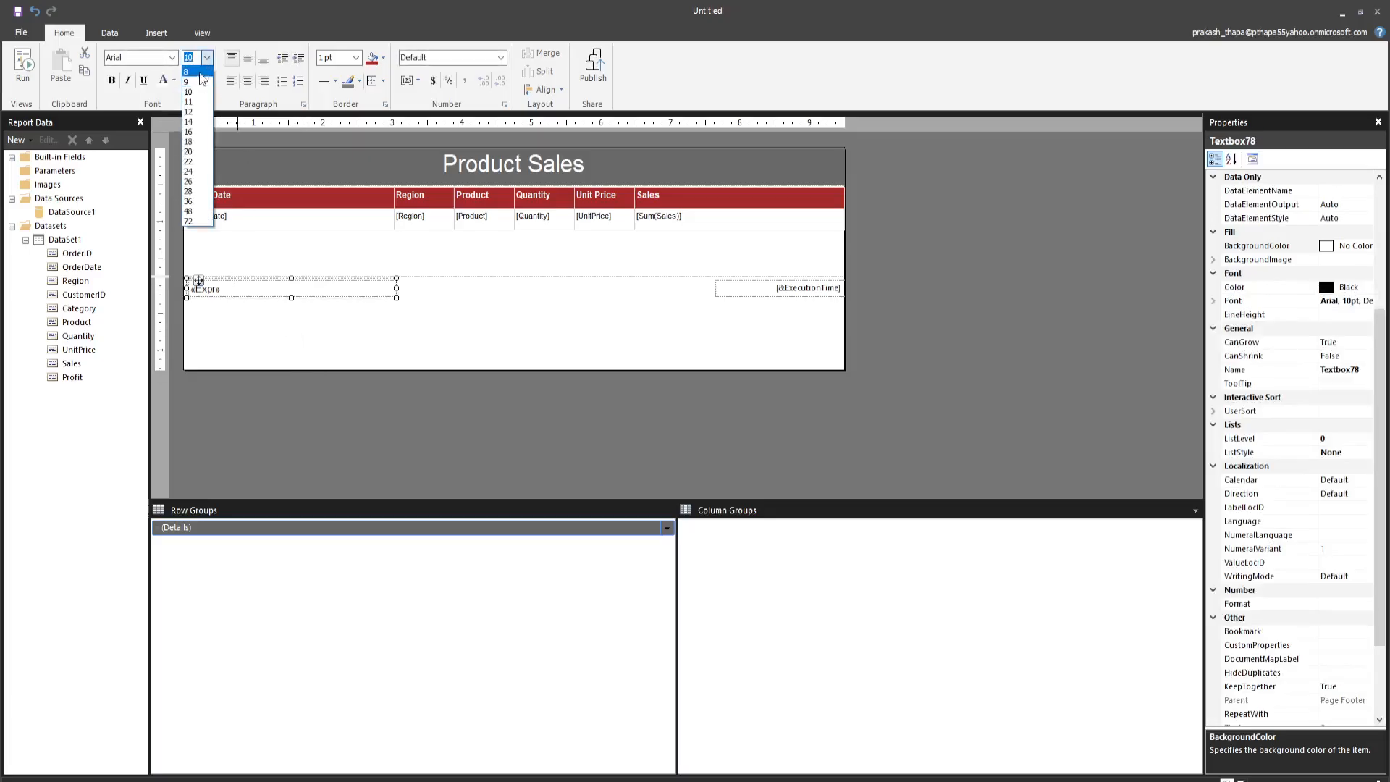
click(190, 72)
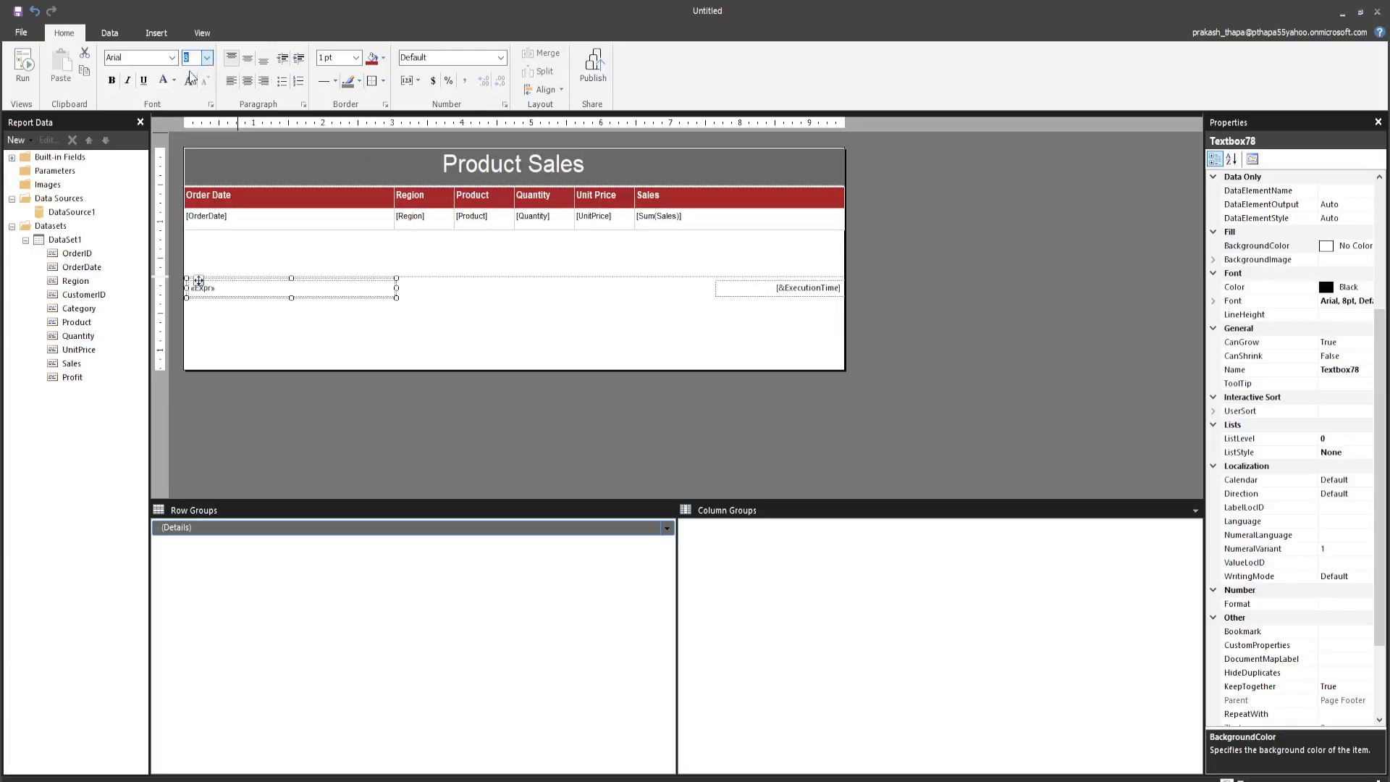
click(221, 318)
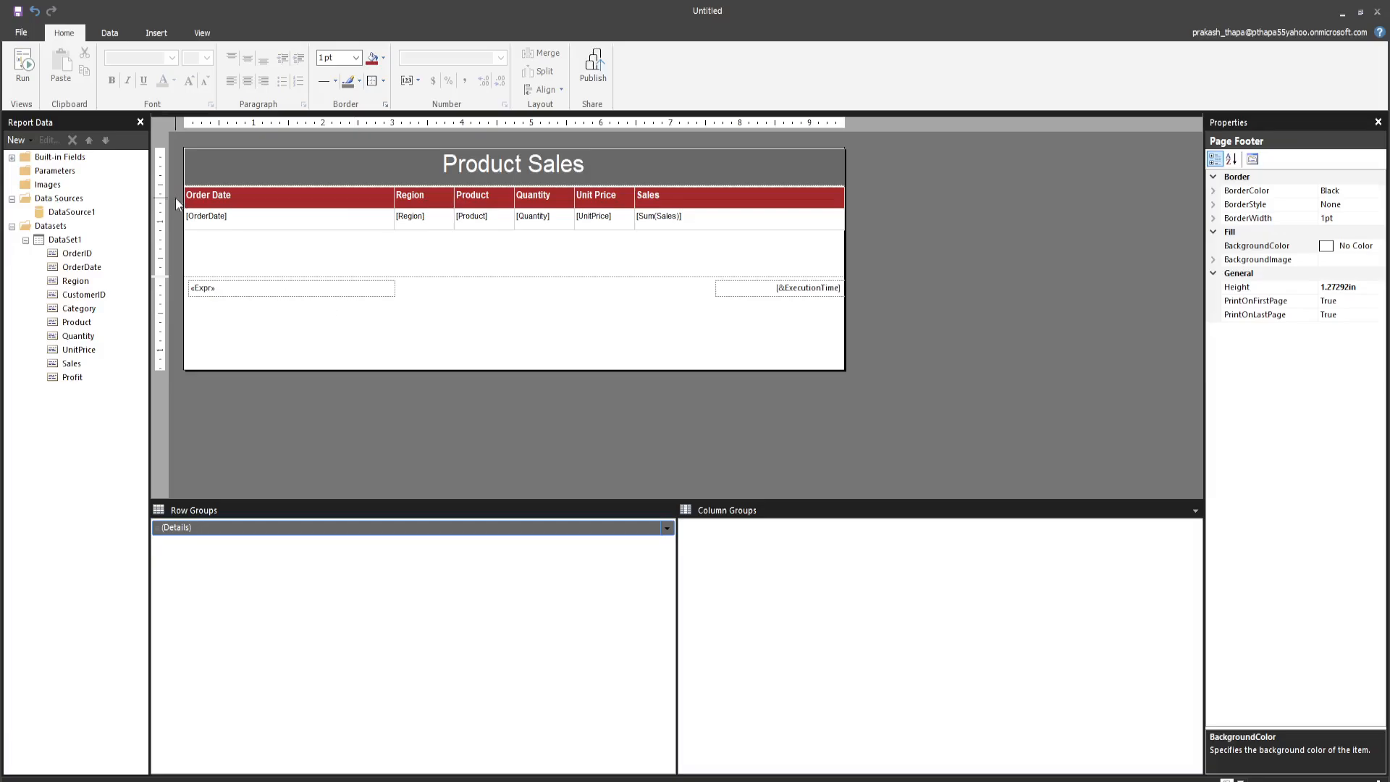
- Run the report and check the new page-number footer on pages 1, 2, 4 and 3
click(35, 65)
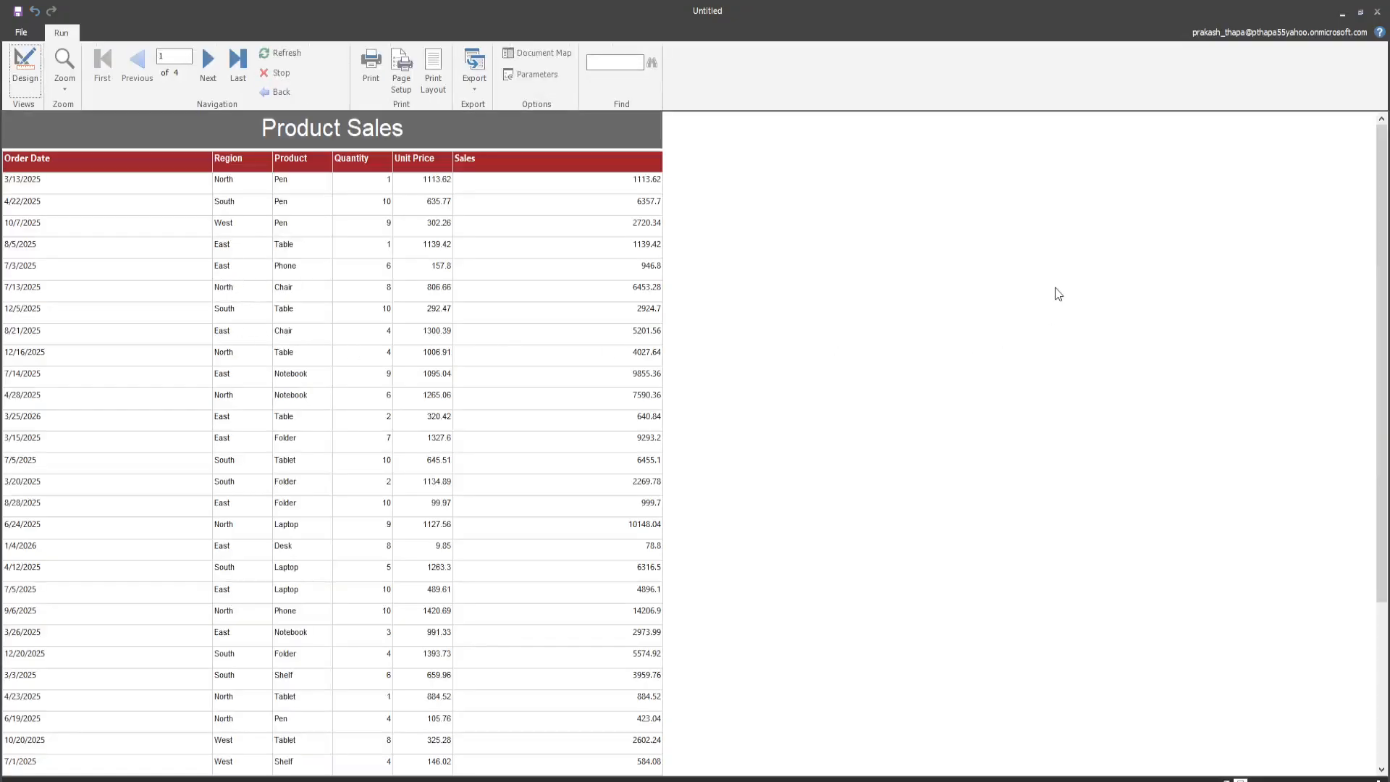
scroll(1357, 445, down, 5)
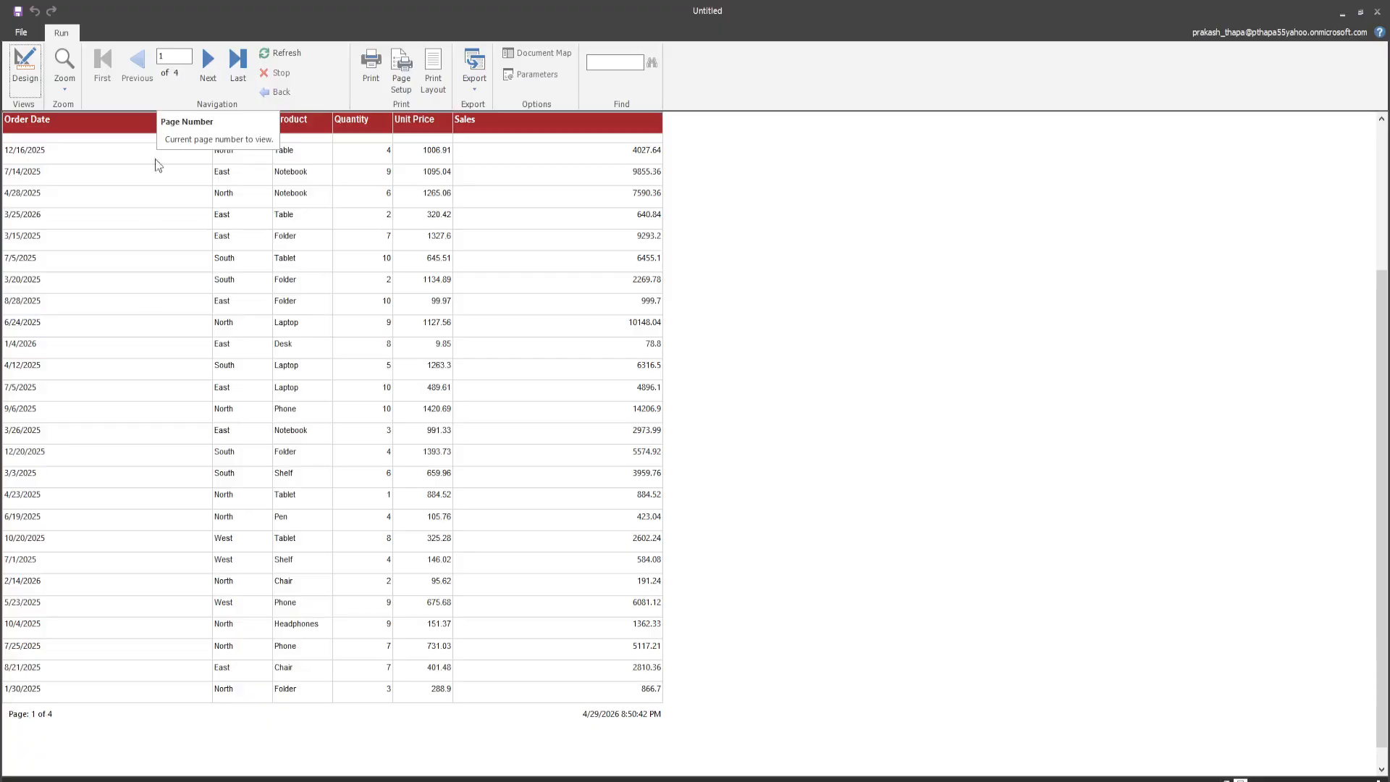
click(198, 81)
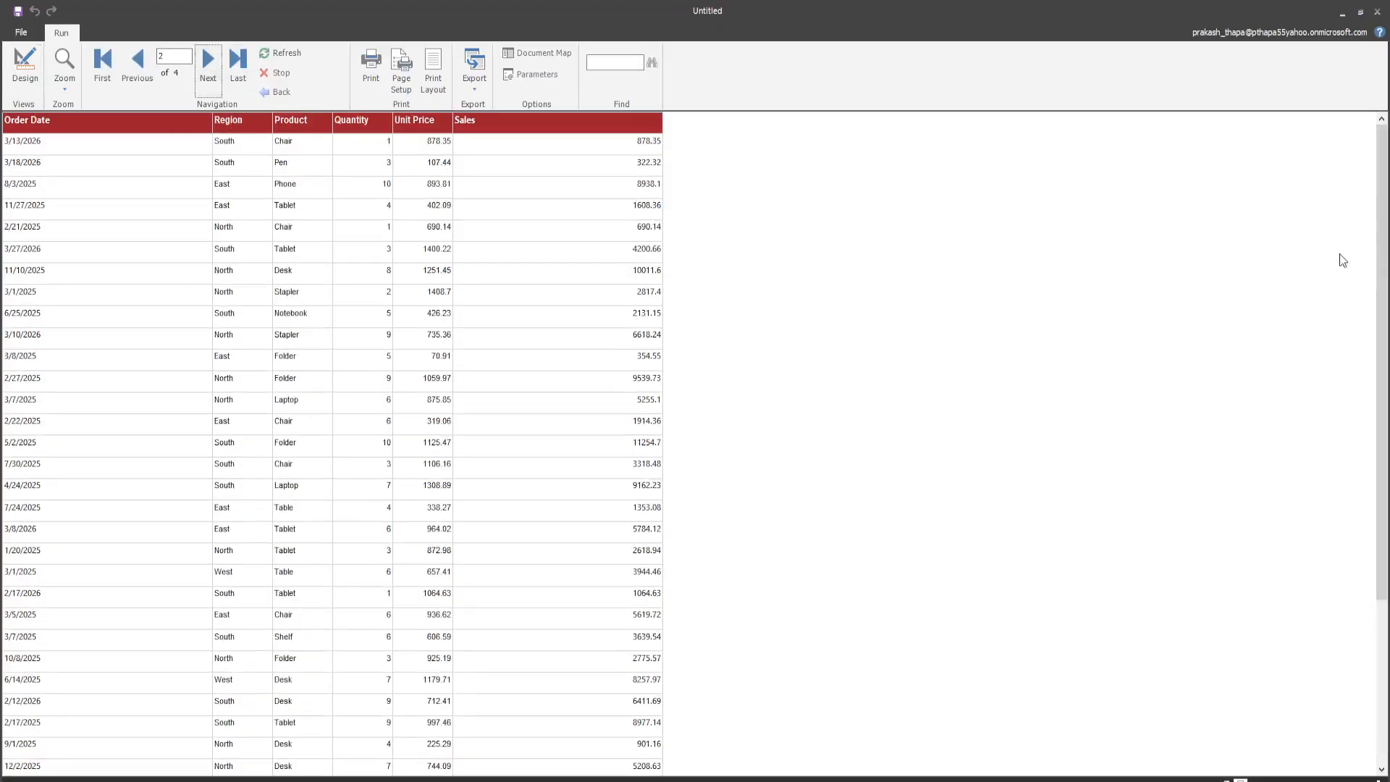
drag(1380, 234, 1381, 364)
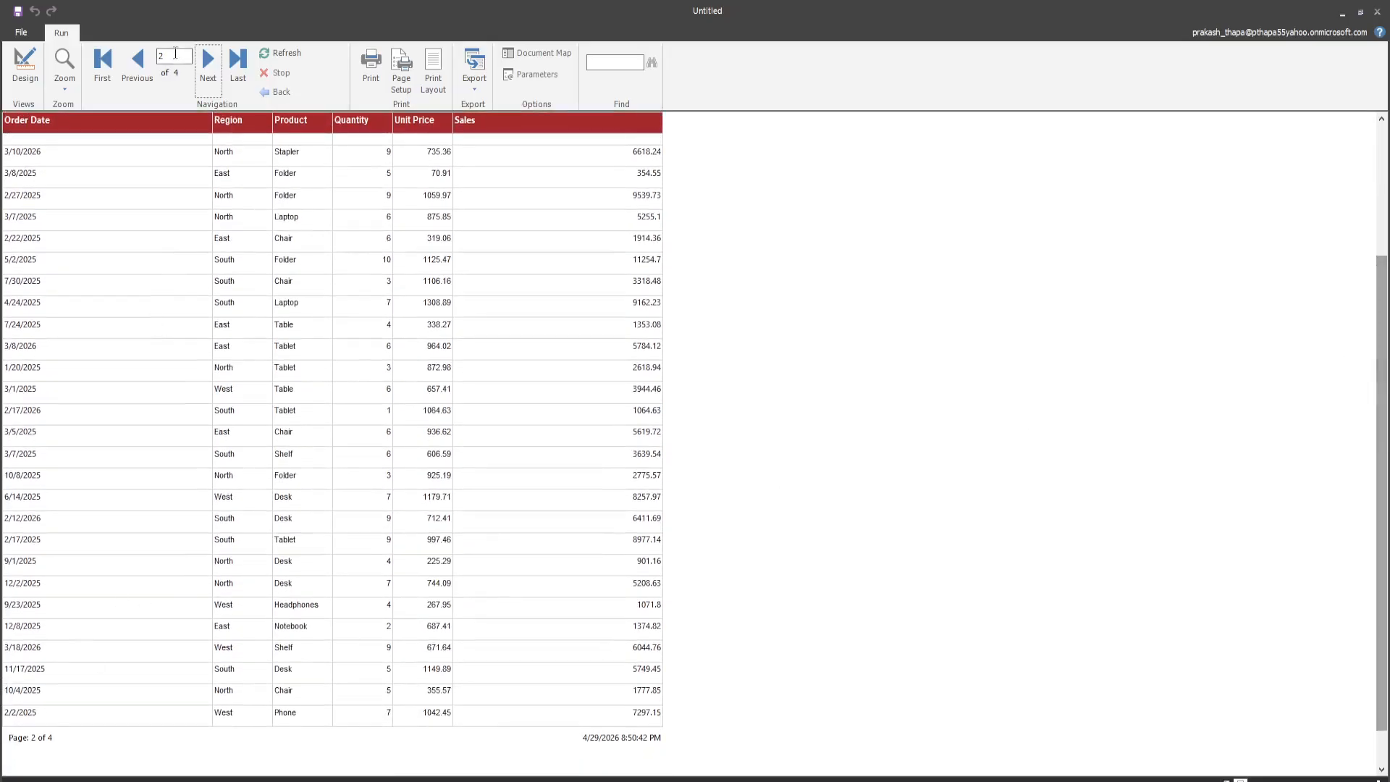
click(243, 67)
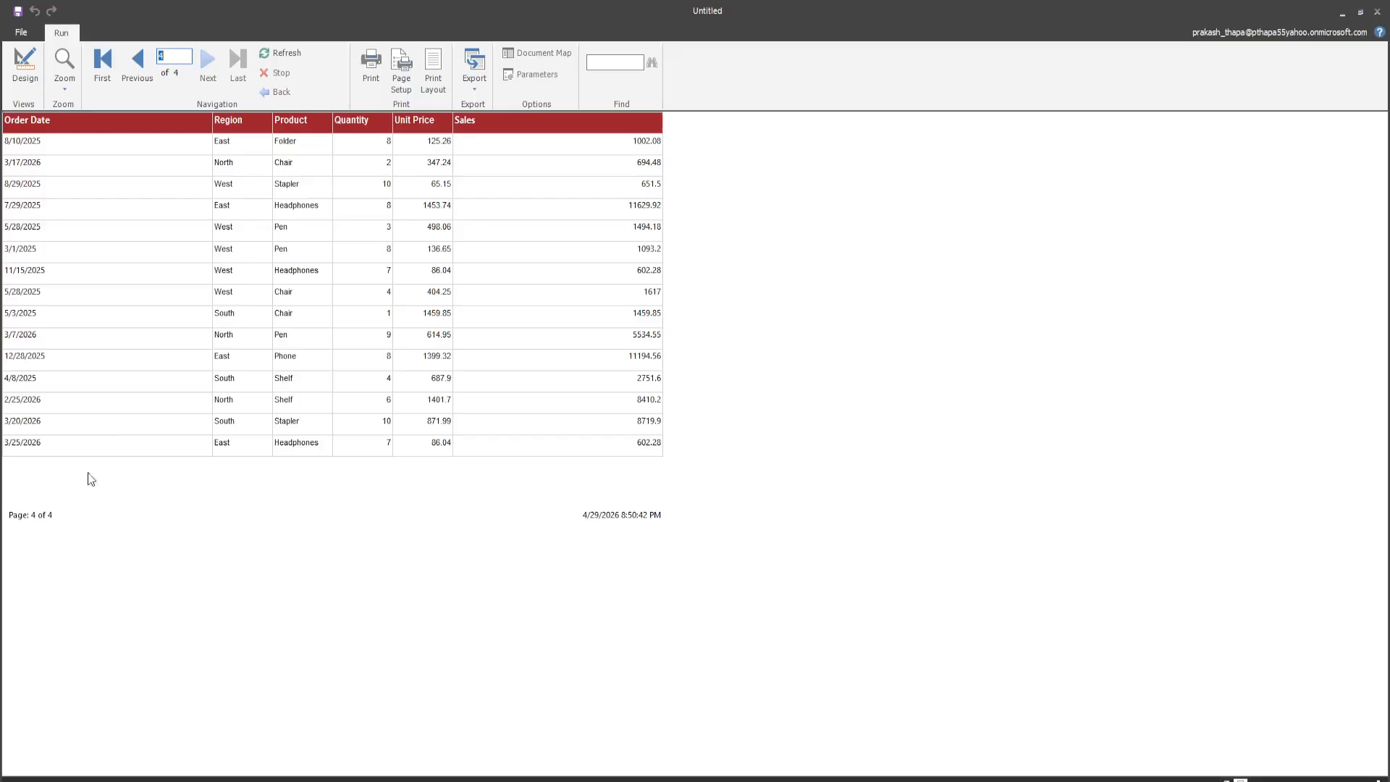
click(136, 65)
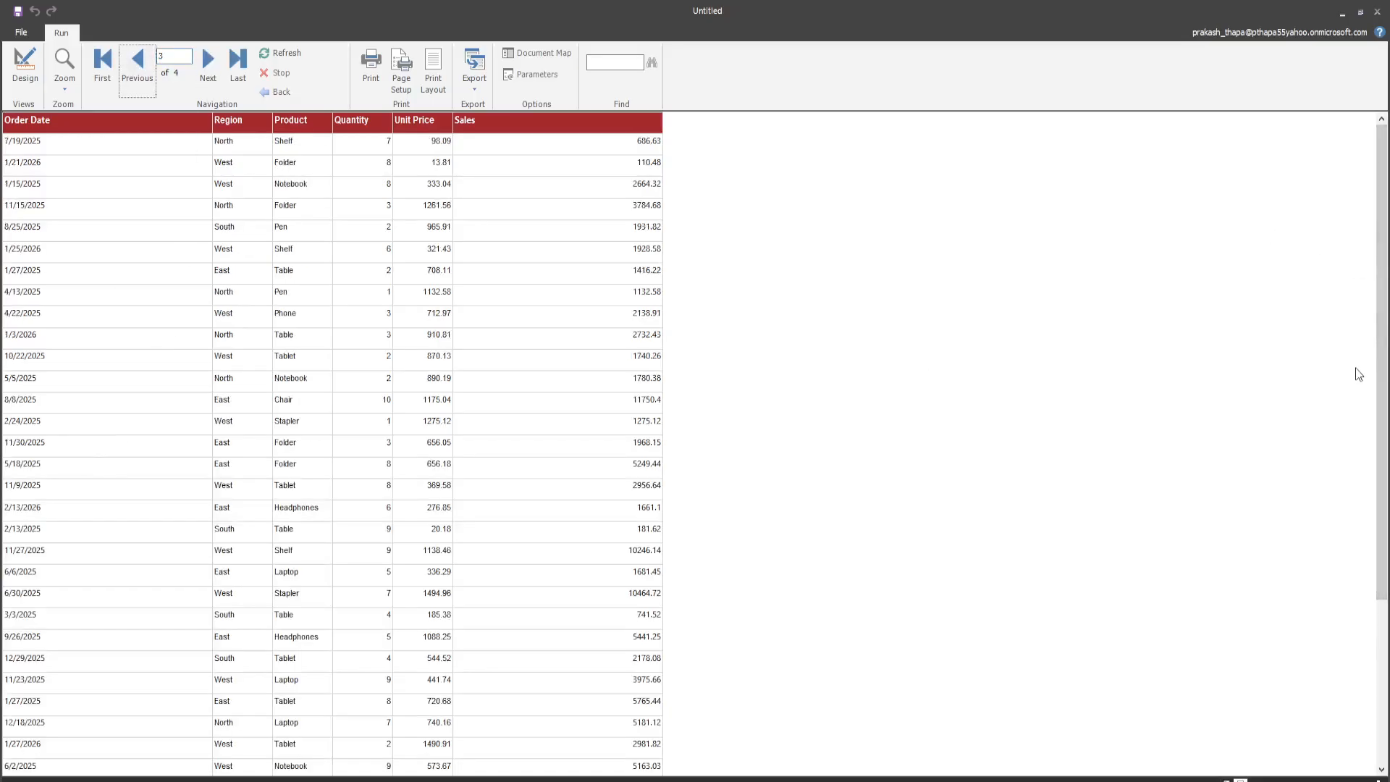
click(1355, 333)
drag(1379, 295, 1336, 440)
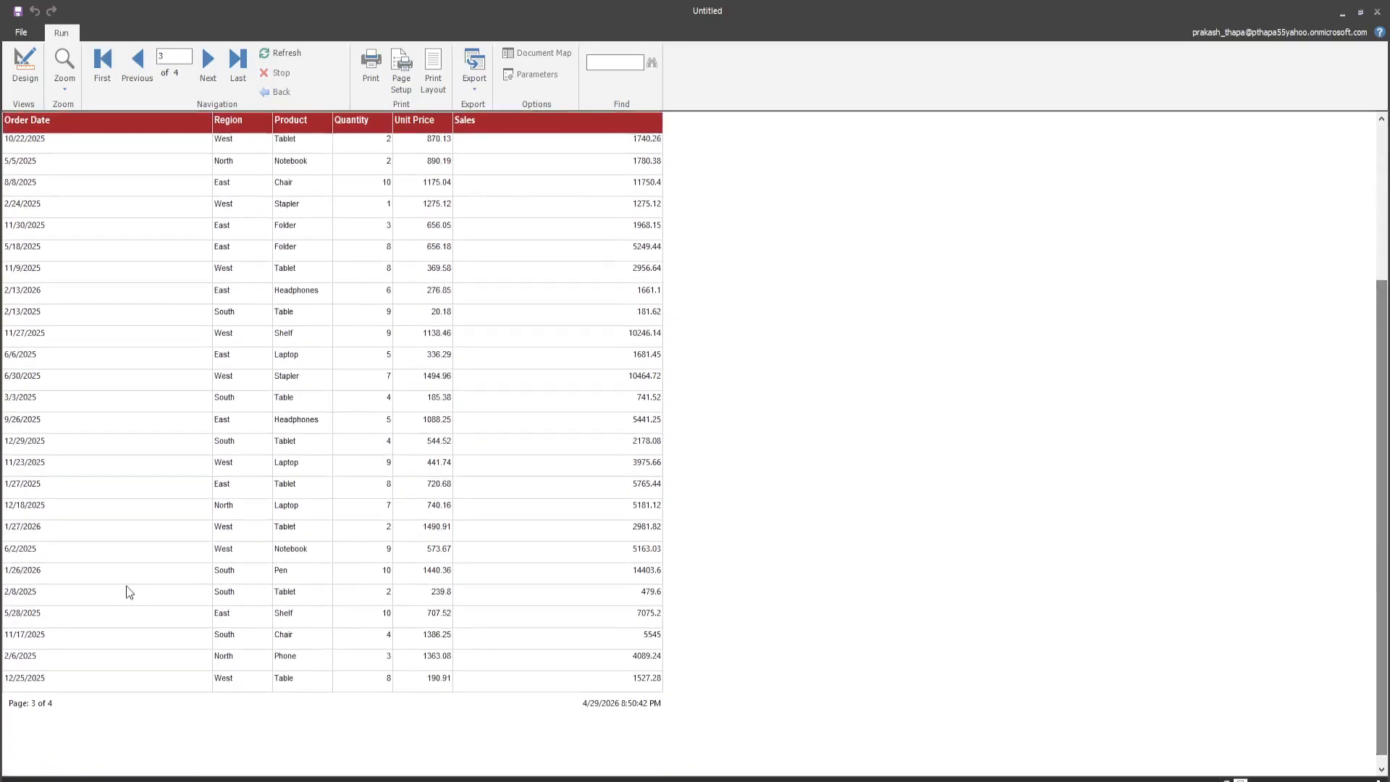